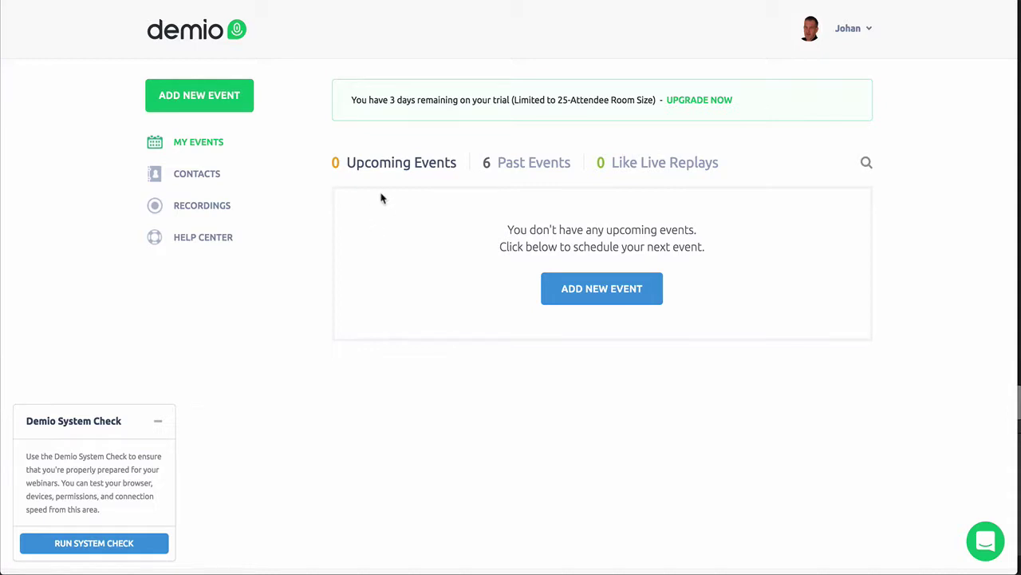
# Start a new event and title the webinar "The Incredible Potential of Landing Pages".
pyautogui.click(216, 104)
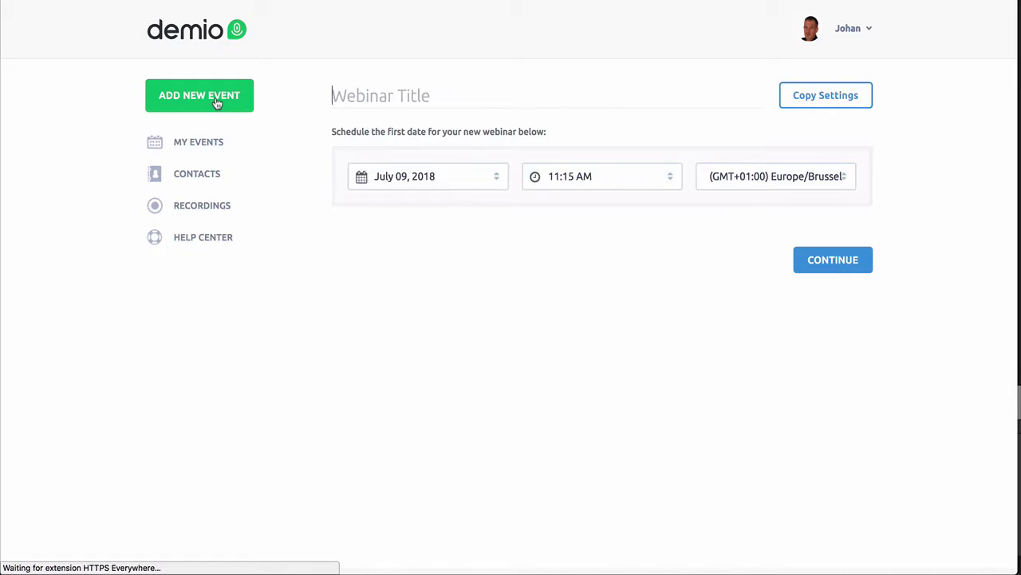
pyautogui.click(408, 97)
pyautogui.write('The')
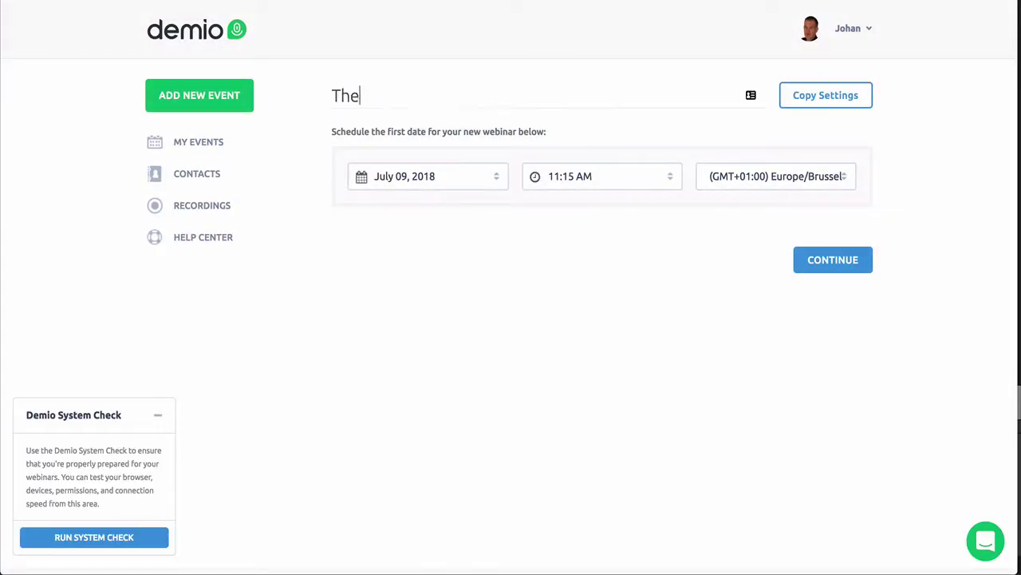
pyautogui.write(' Incredible P')
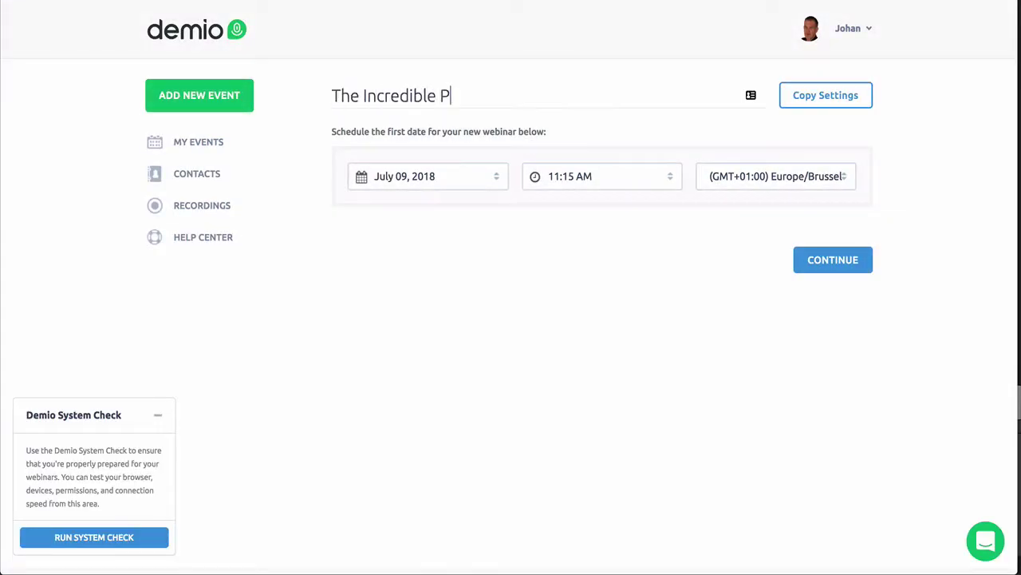
pyautogui.write('otential of Landing Pages')
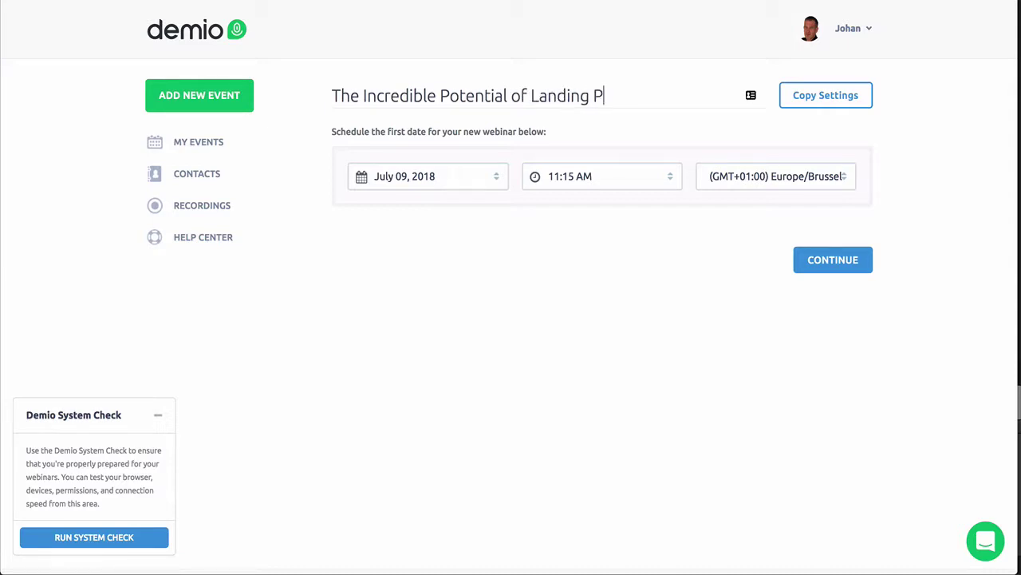
# Schedule the webinar's first date for July 9, 2018 at 12:00 PM and continue to the event settings.
pyautogui.click(447, 182)
pyautogui.click(571, 182)
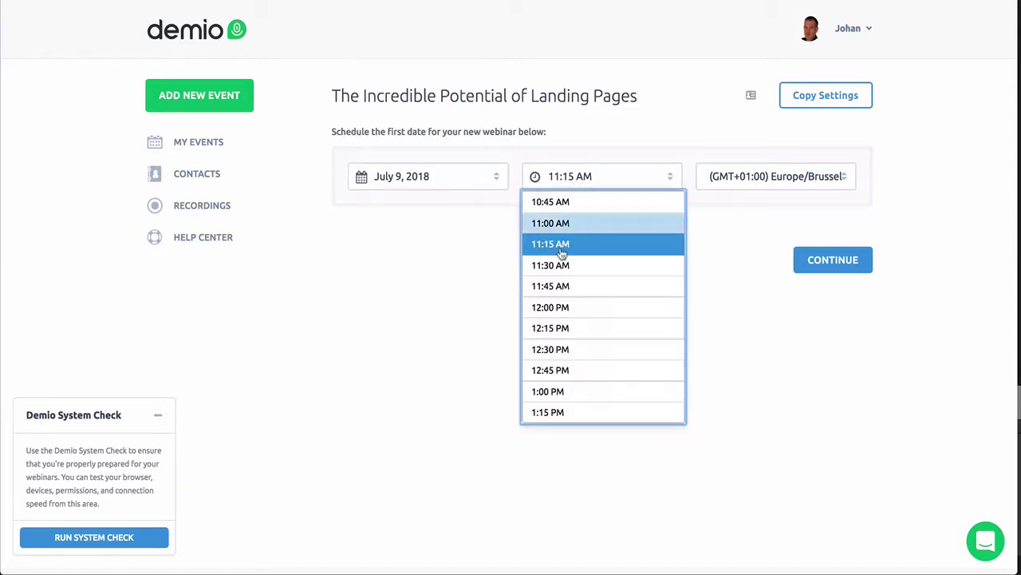
pyautogui.click(582, 304)
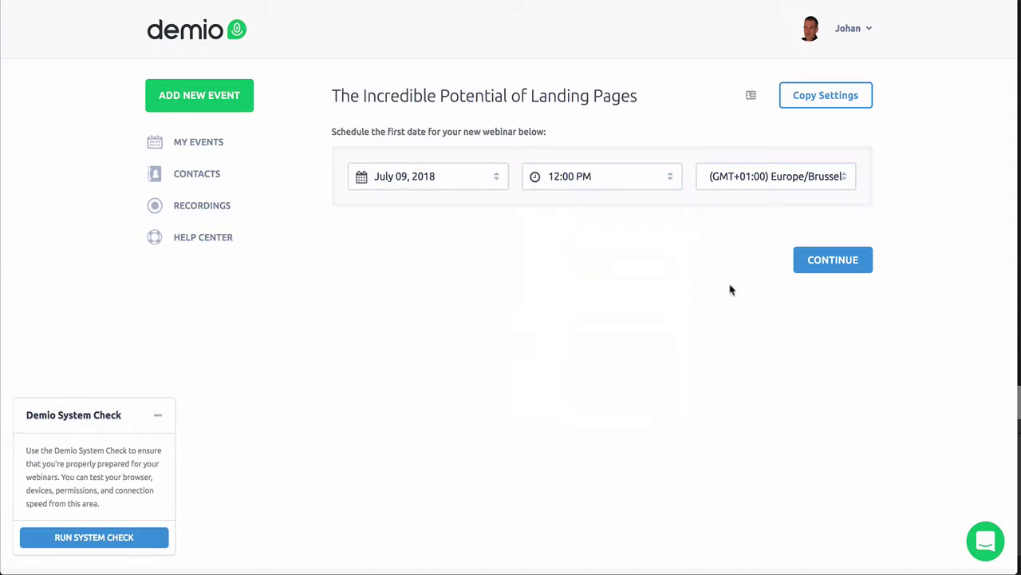
pyautogui.click(833, 260)
# Enter a webinar description about special pages improving online marketing and being a valuable addition to the contact-building system.
pyautogui.click(371, 177)
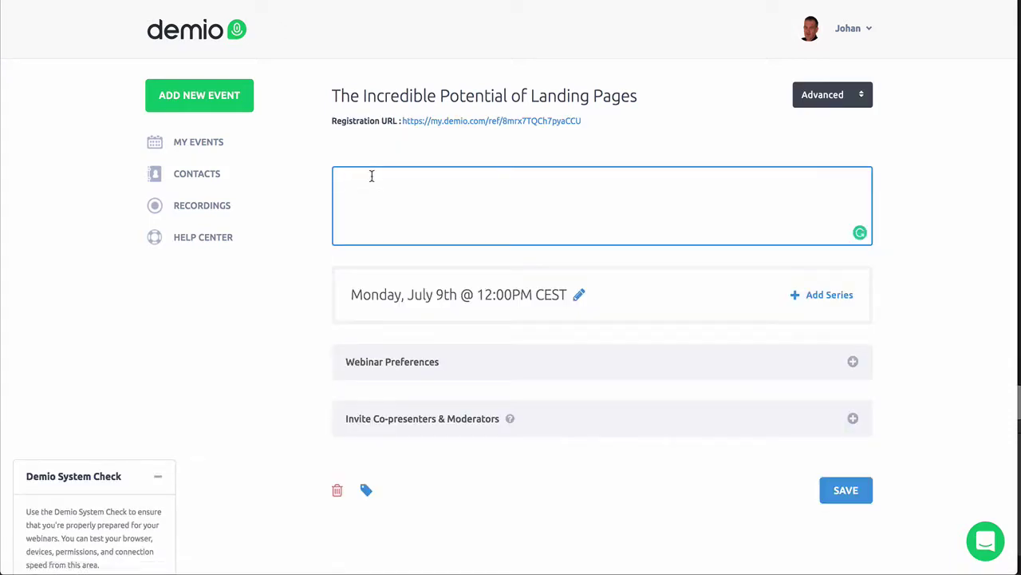
pyautogui.write('This webinar is all about giving you ideas on how special pages can help you improve your online marketing and how those are a valuable addition to your contact-building system.')
pyautogui.press('BackSpace')
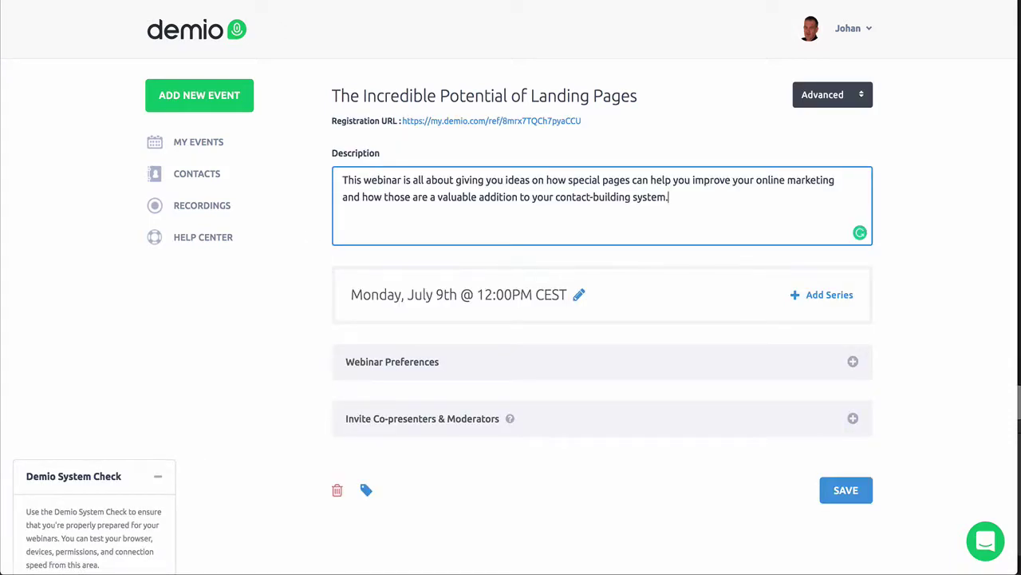
pyautogui.click(908, 235)
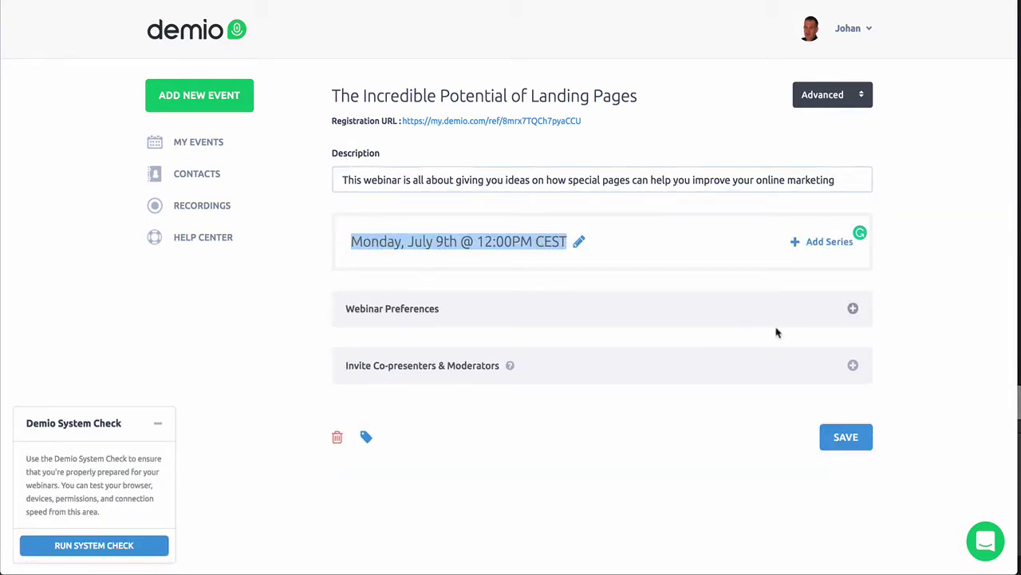
# Expand the Webinar Preferences and set the attendees' chat preference to Public.
pyautogui.click(853, 311)
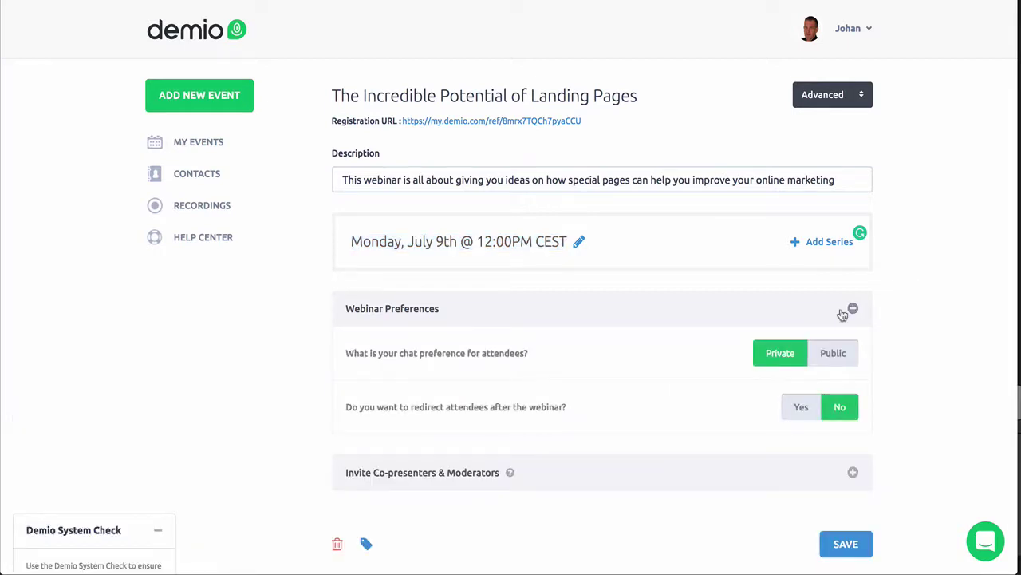
pyautogui.scroll(-2, 620, 301)
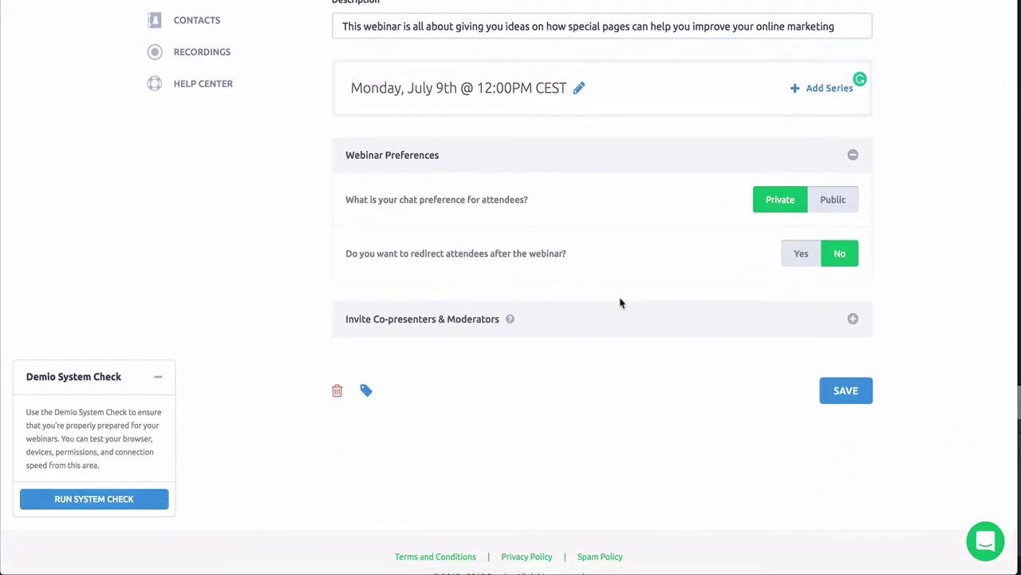
pyautogui.scroll(-1, 621, 302)
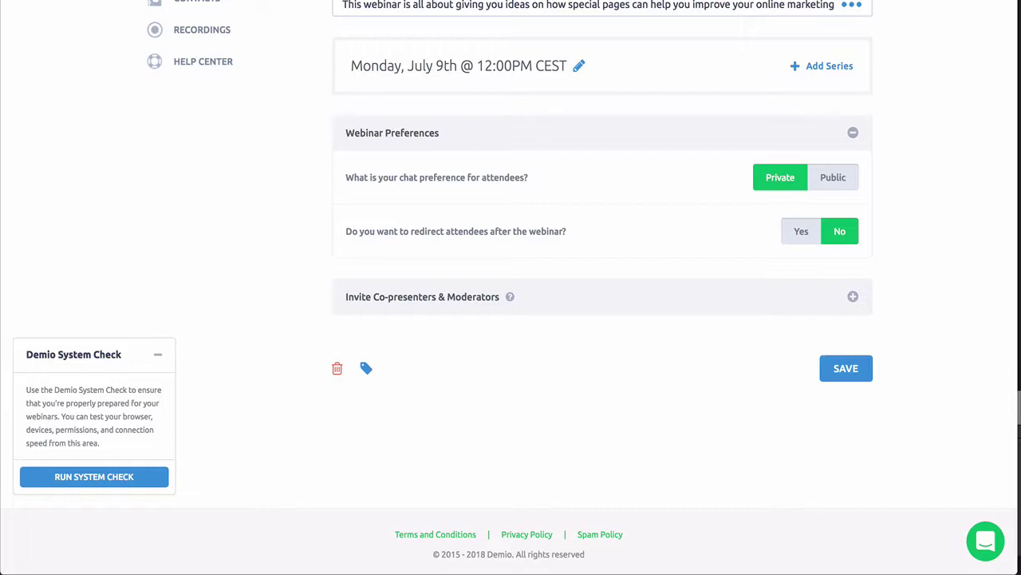
pyautogui.click(831, 182)
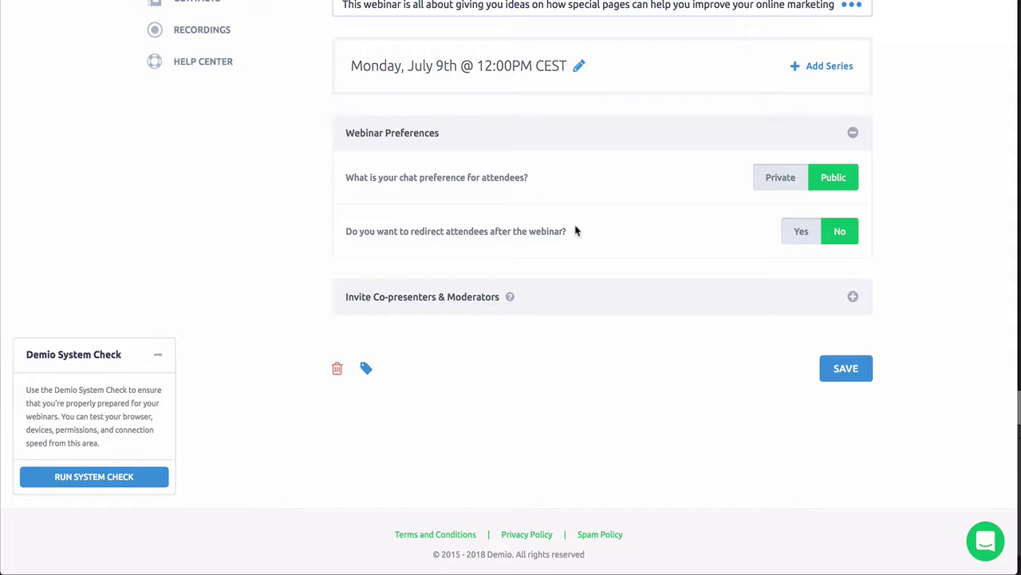
# Try enabling the attendee redirect after the webinar, and set it back to No.
pyautogui.click(798, 234)
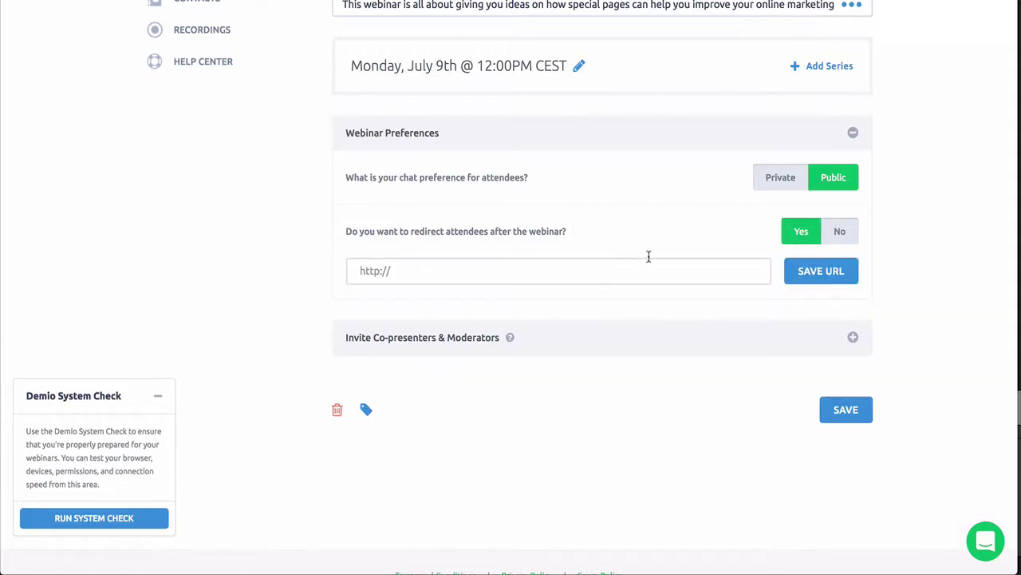
pyautogui.click(843, 229)
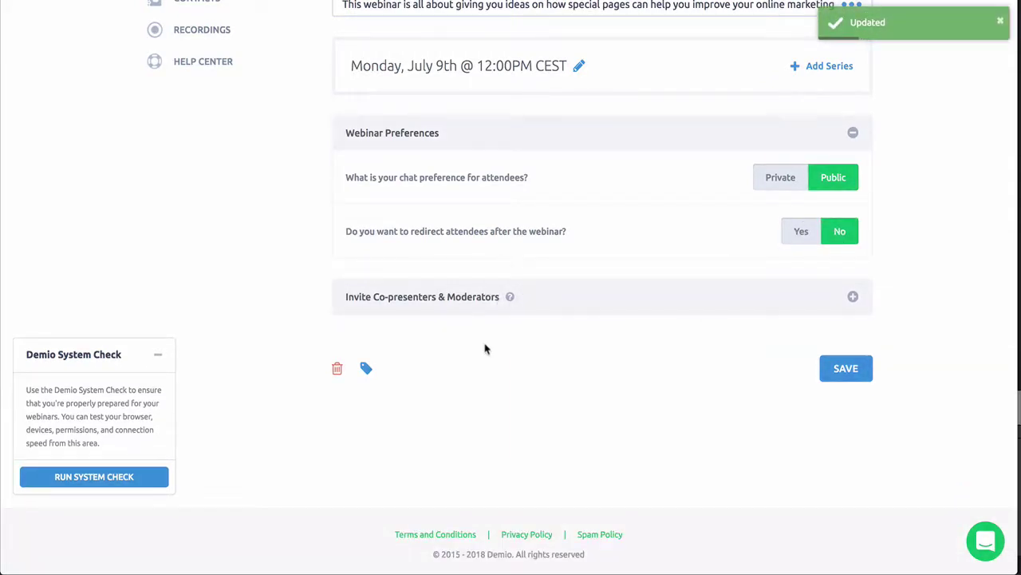
pyautogui.moveTo(514, 307)
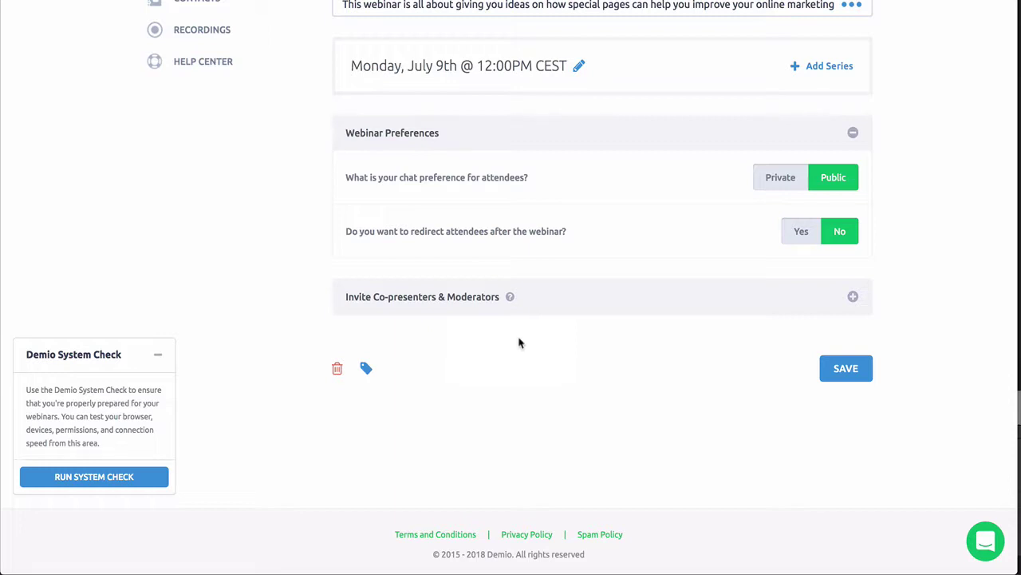
# Open the advanced Reminders settings of the webinar.
pyautogui.scroll(2, 774, 342)
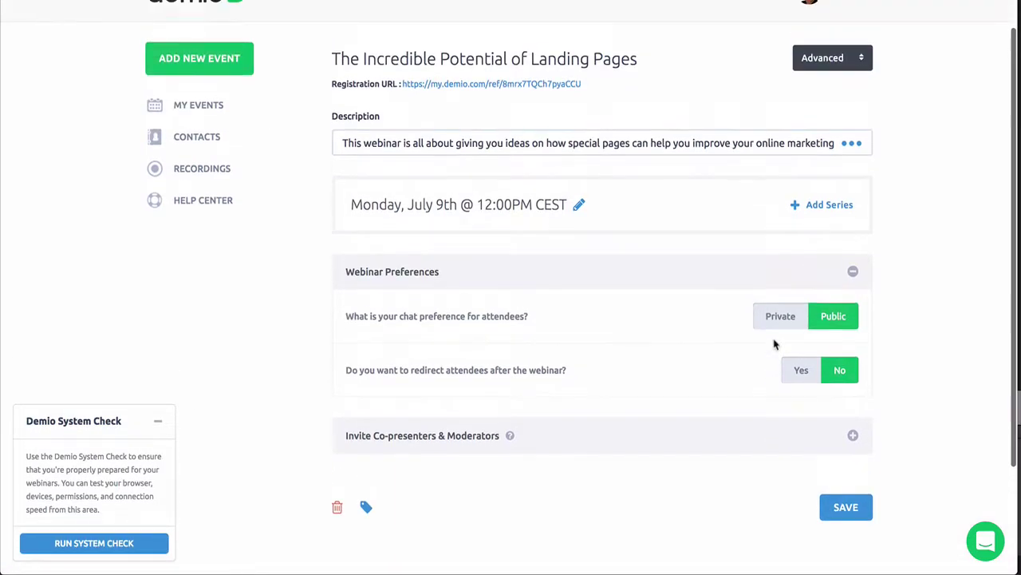
pyautogui.click(853, 104)
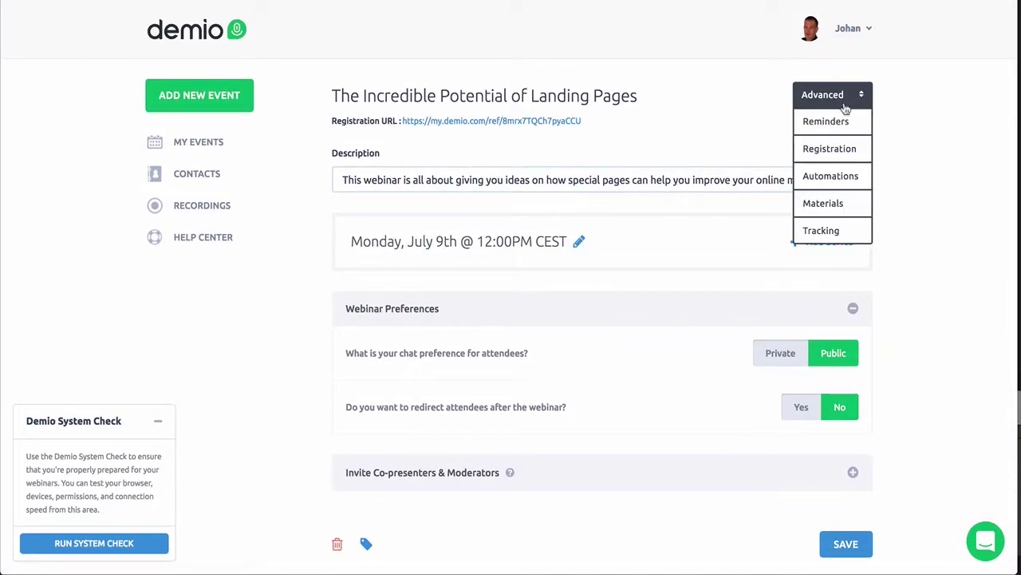
pyautogui.click(830, 125)
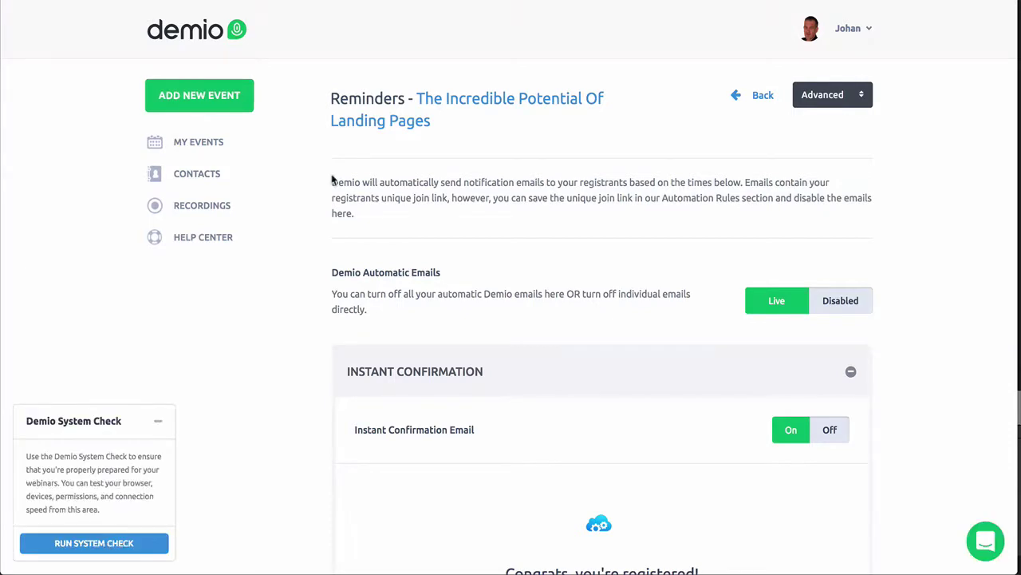
# Try disabling Demio's automatic emails, set them back to Live, and collapse the Instant Confirmation section.
pyautogui.click(840, 308)
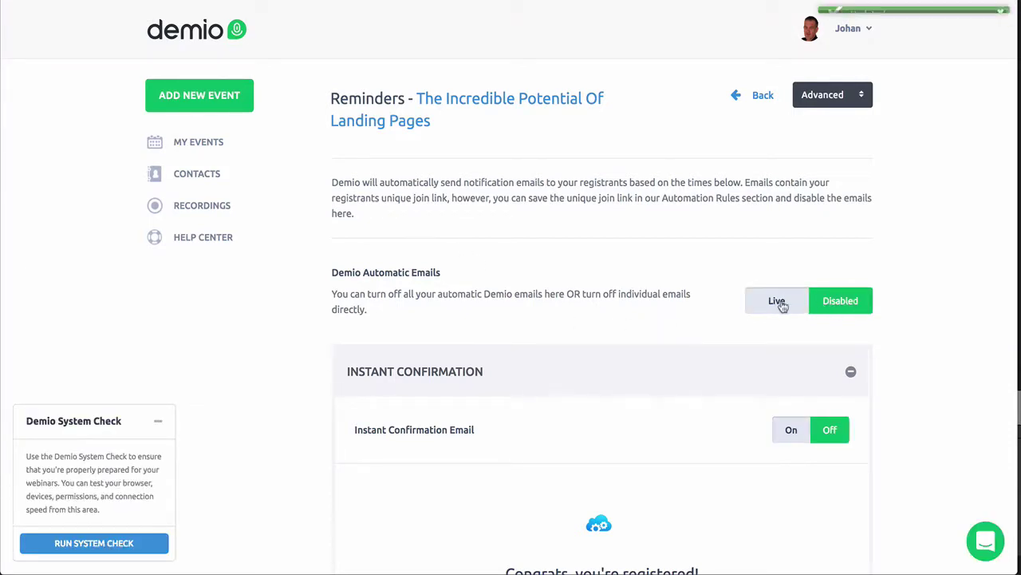
pyautogui.click(780, 302)
pyautogui.click(761, 369)
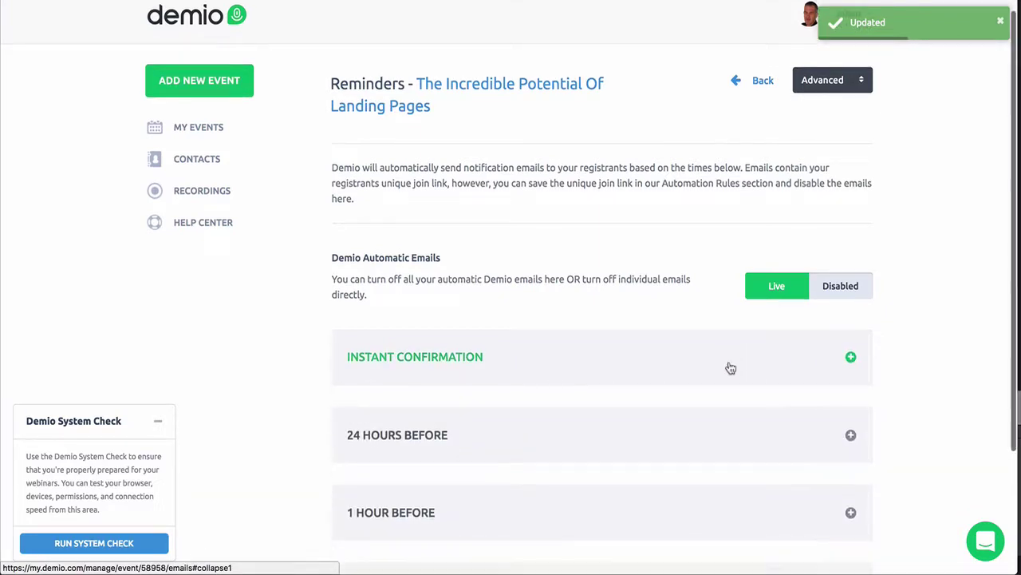
pyautogui.scroll(-3, 703, 335)
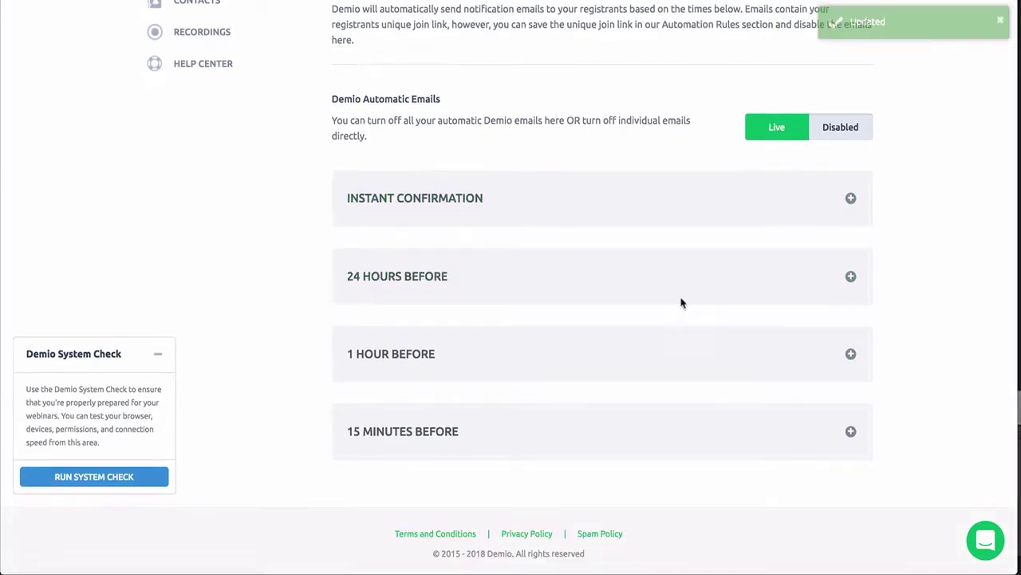
# Review the Instant Confirmation email, including its custom text area, joining instructions and calendar section, and collapse it.
pyautogui.click(851, 201)
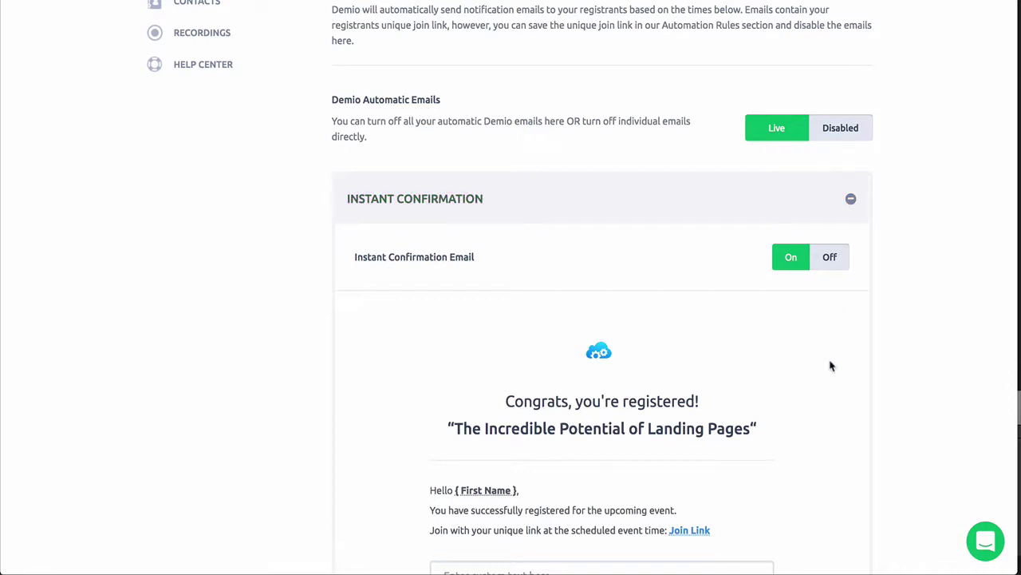
pyautogui.scroll(-3, 830, 364)
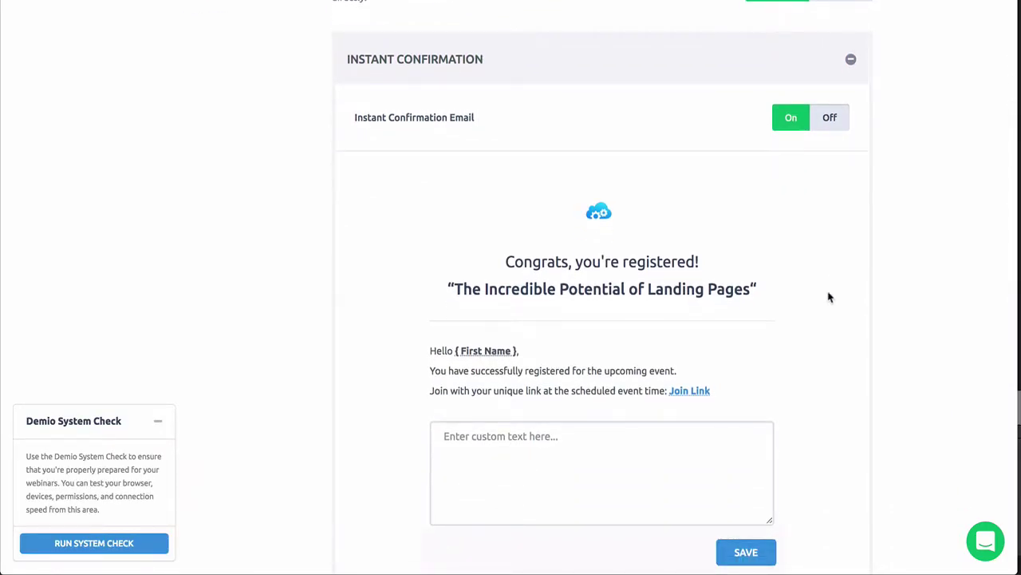
pyautogui.scroll(-1, 559, 287)
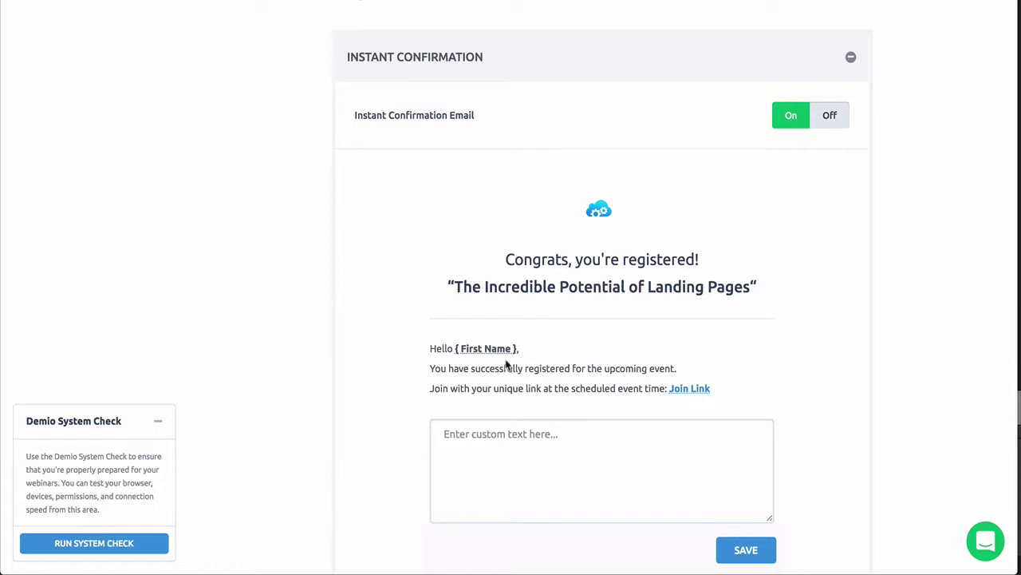
pyautogui.scroll(-3, 779, 402)
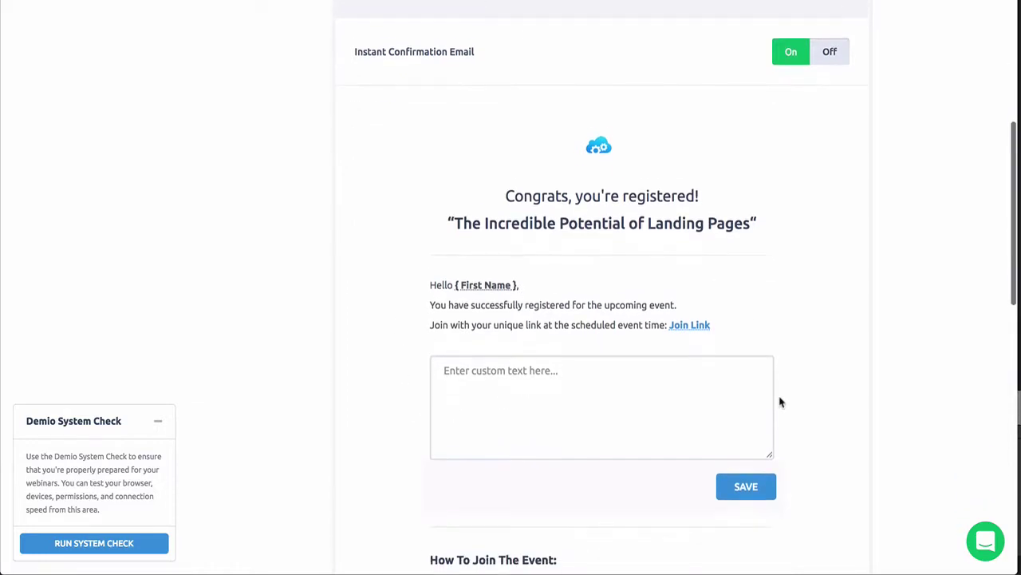
pyautogui.scroll(-2, 797, 412)
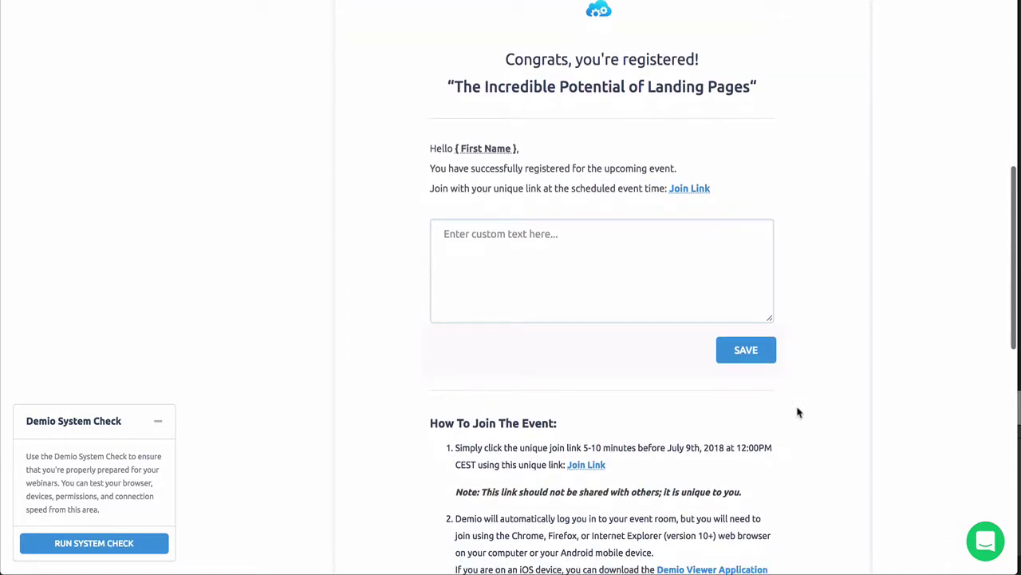
pyautogui.scroll(-1, 798, 412)
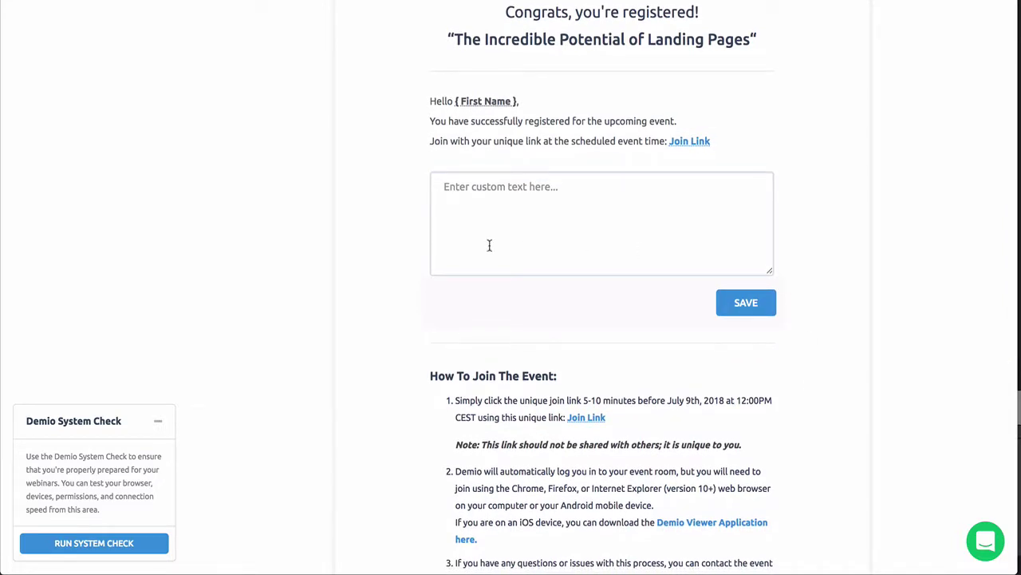
pyautogui.click(483, 196)
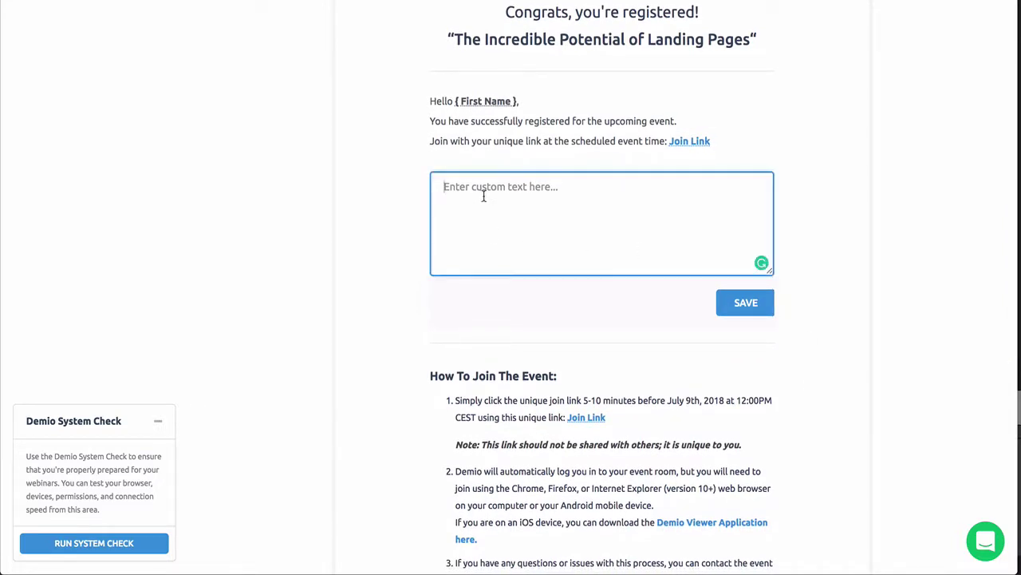
pyautogui.click(811, 335)
pyautogui.scroll(-1, 790, 373)
pyautogui.scroll(2, 791, 377)
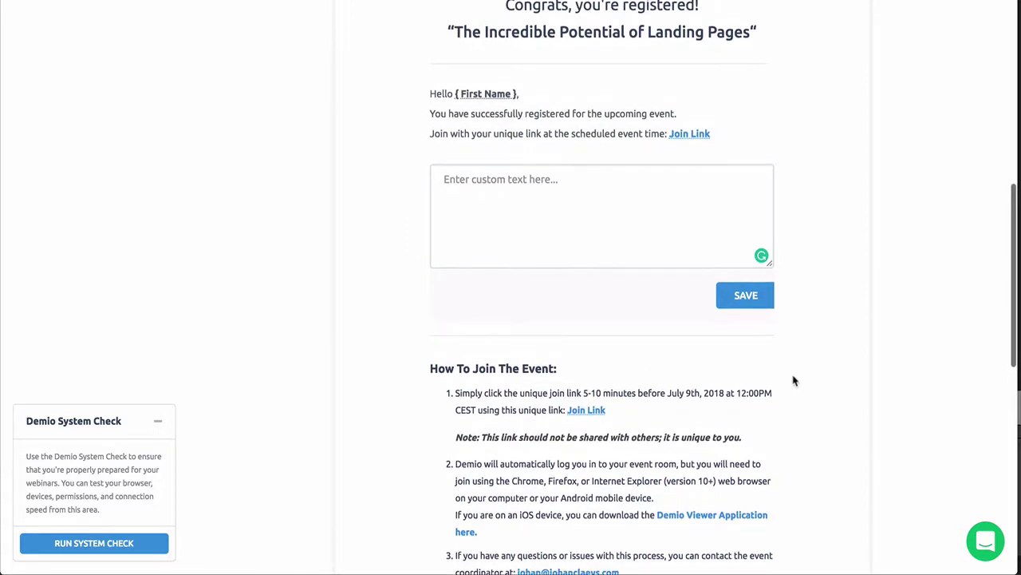
pyautogui.scroll(-2, 802, 406)
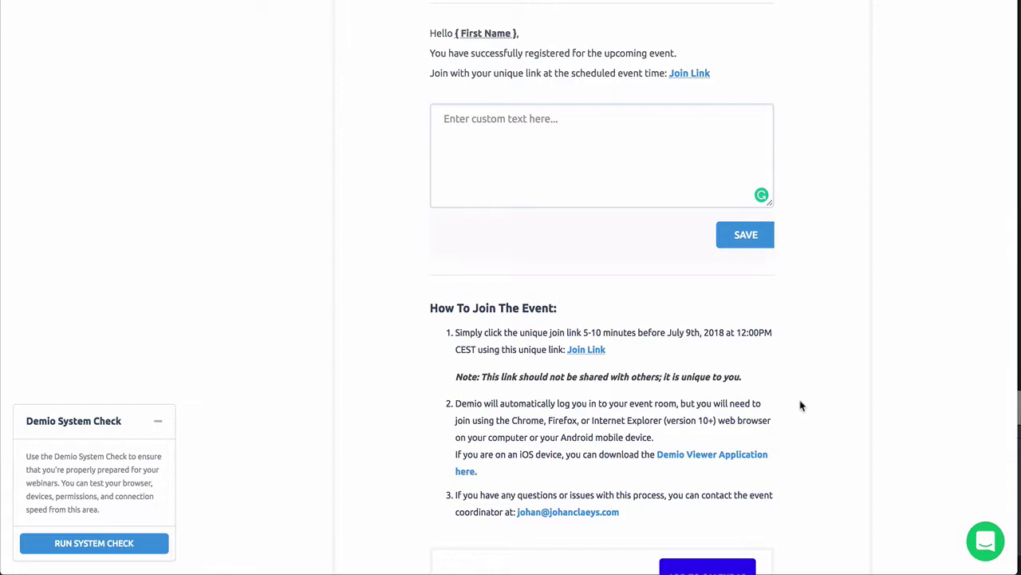
pyautogui.scroll(-2, 802, 407)
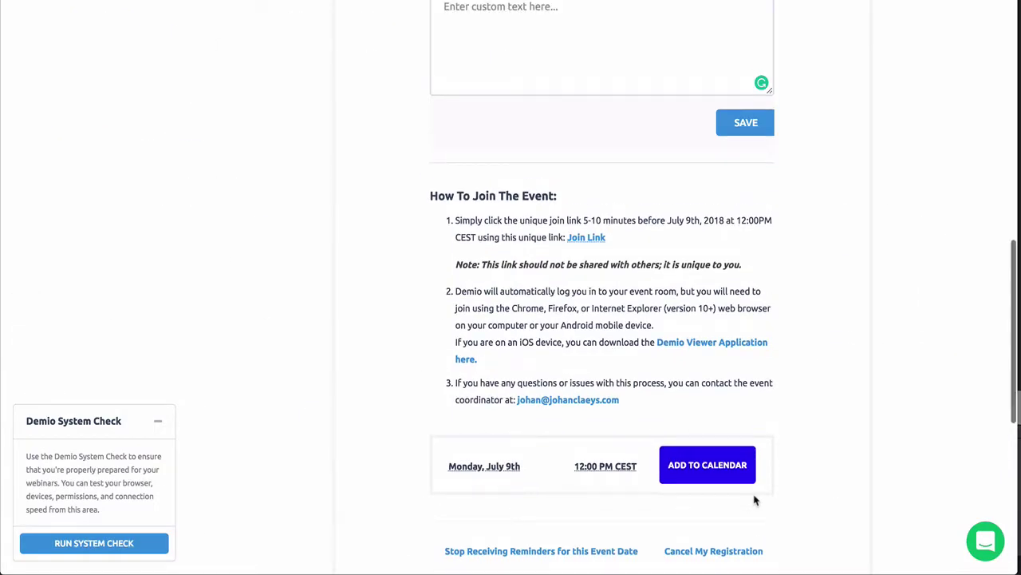
pyautogui.scroll(7, 755, 501)
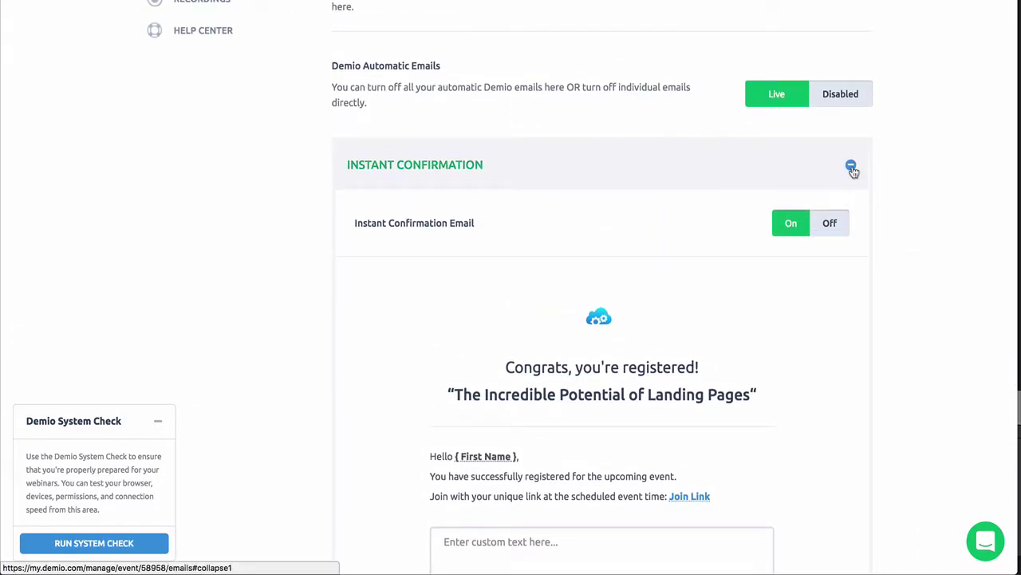
pyautogui.click(850, 165)
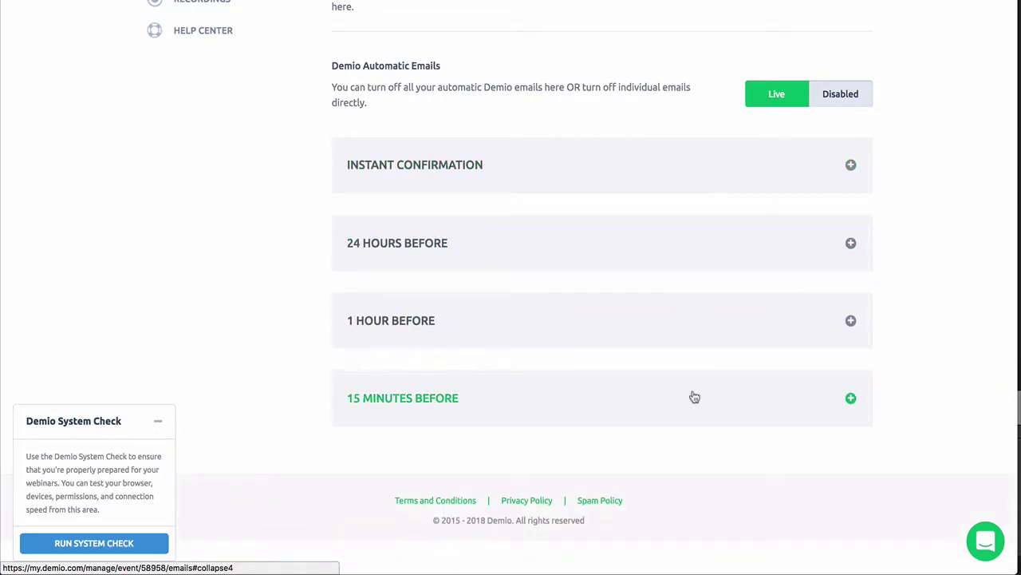
# Turn off the 1 Hour Before reminder email and collapse its section.
pyautogui.click(850, 321)
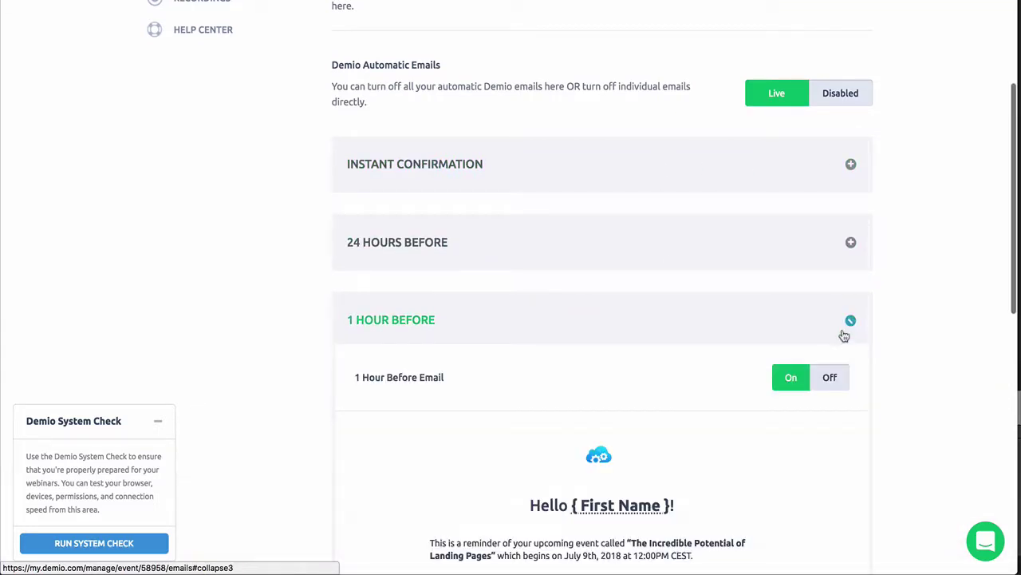
pyautogui.click(830, 386)
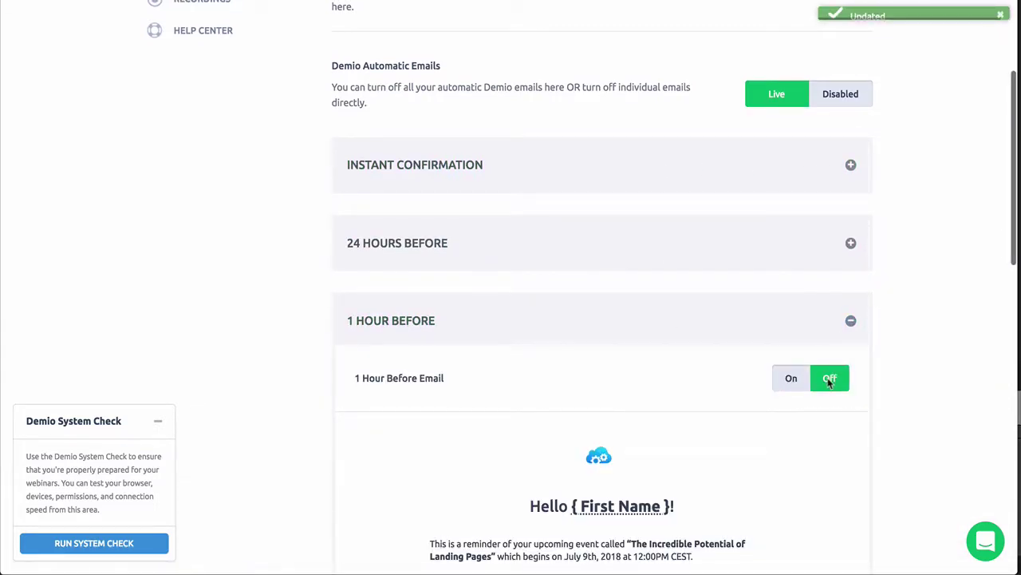
pyautogui.click(835, 328)
pyautogui.scroll(3, 752, 327)
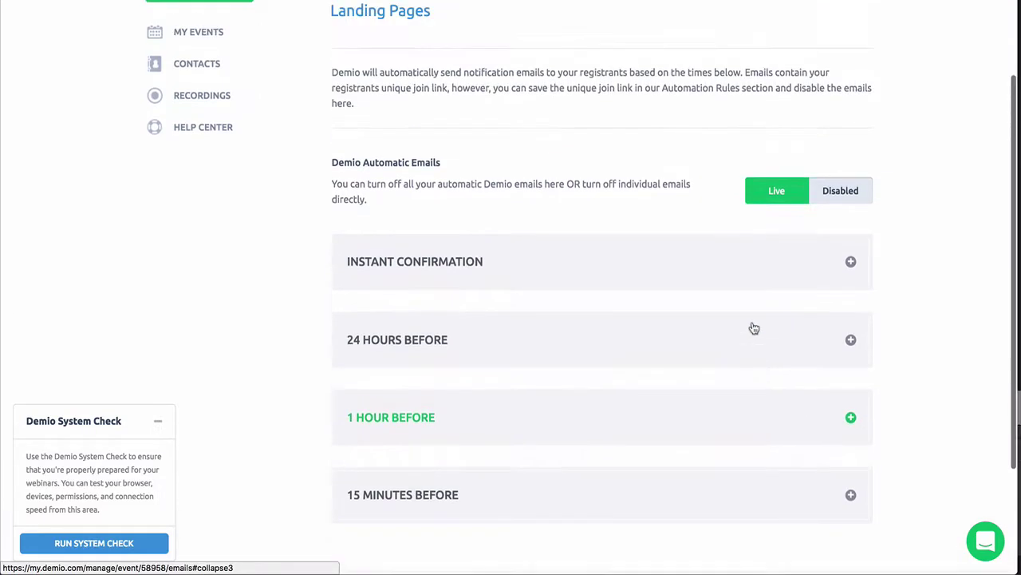
# Open the webinar's advanced Registration settings, review the registration page layout and sign-up form in the editor, and close the editor.
pyautogui.click(822, 95)
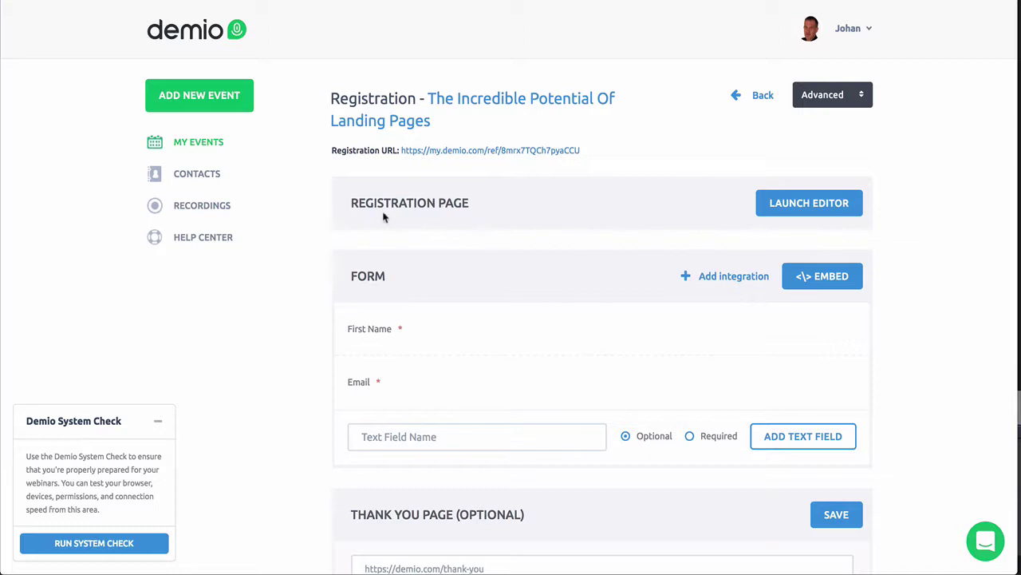
pyautogui.moveTo(352, 204); pyautogui.dragTo(476, 207)
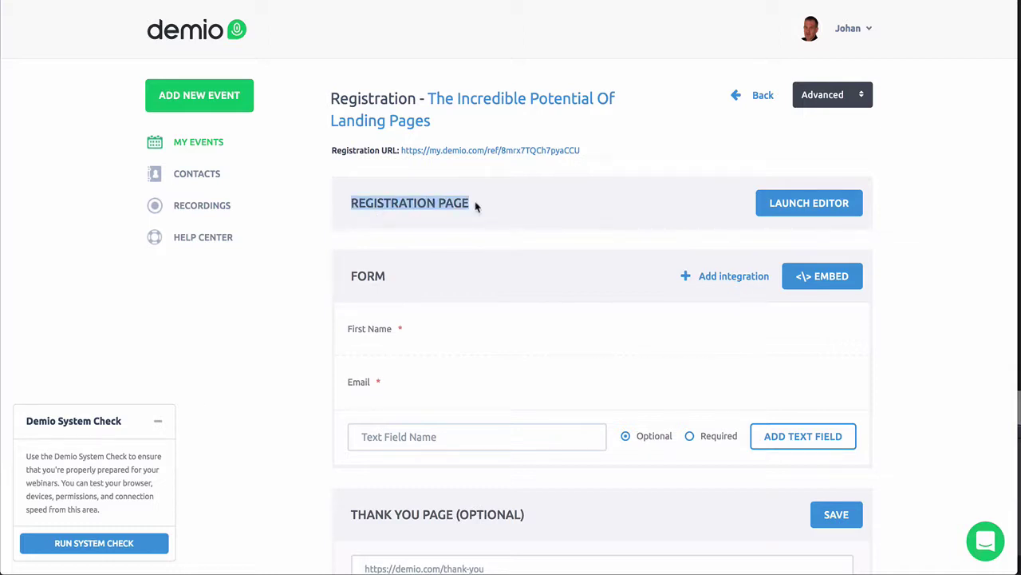
pyautogui.click(808, 203)
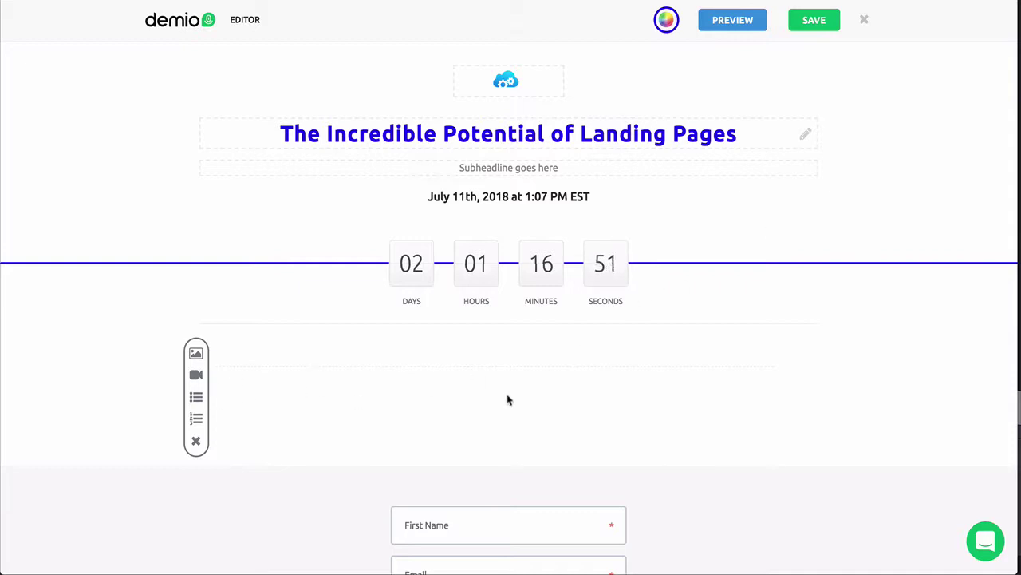
pyautogui.scroll(-3, 507, 397)
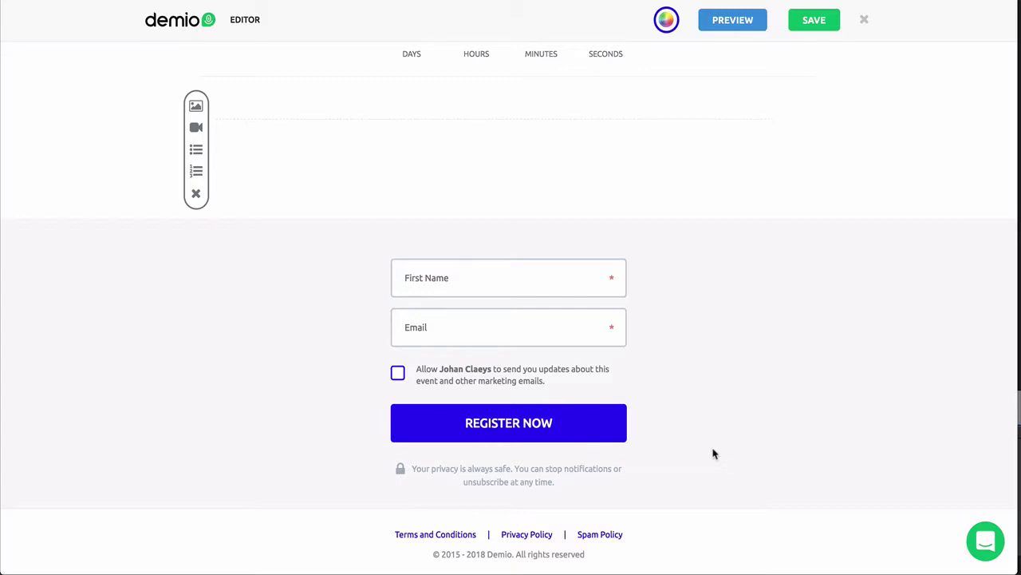
pyautogui.scroll(3, 713, 437)
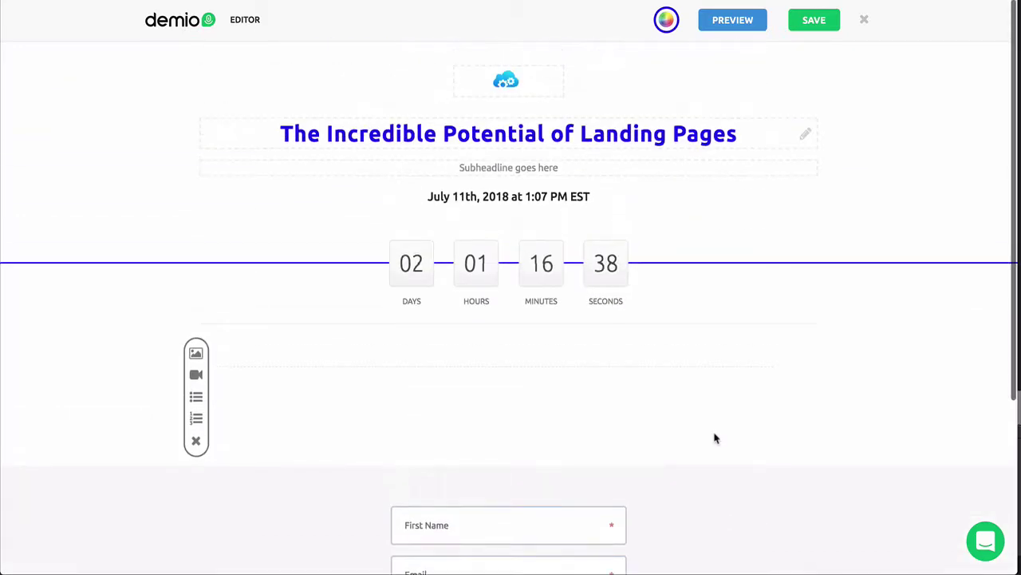
pyautogui.click(866, 23)
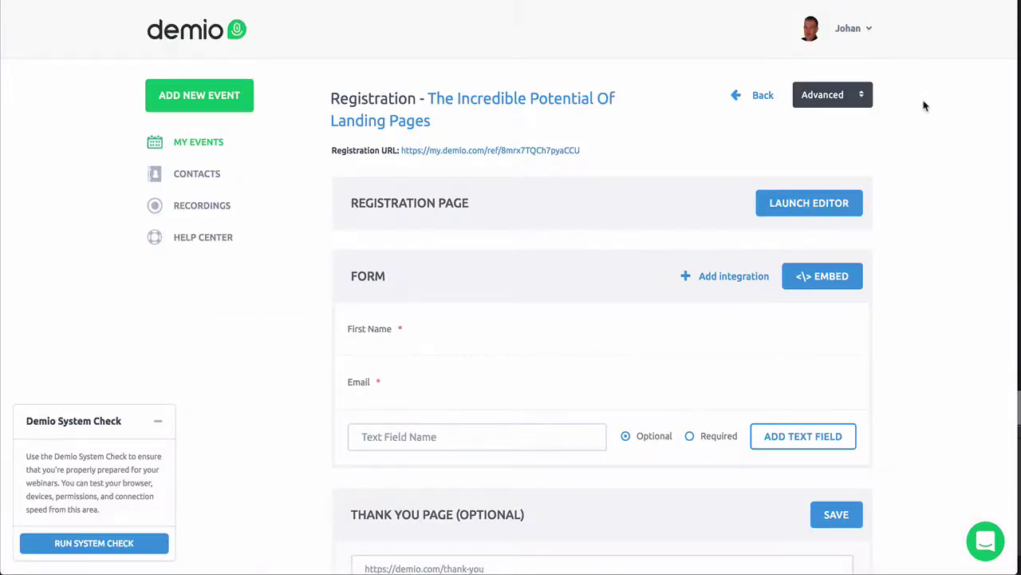
# Review the registration form's embed code and the optional thank-you page URL field.
pyautogui.scroll(-3, 614, 233)
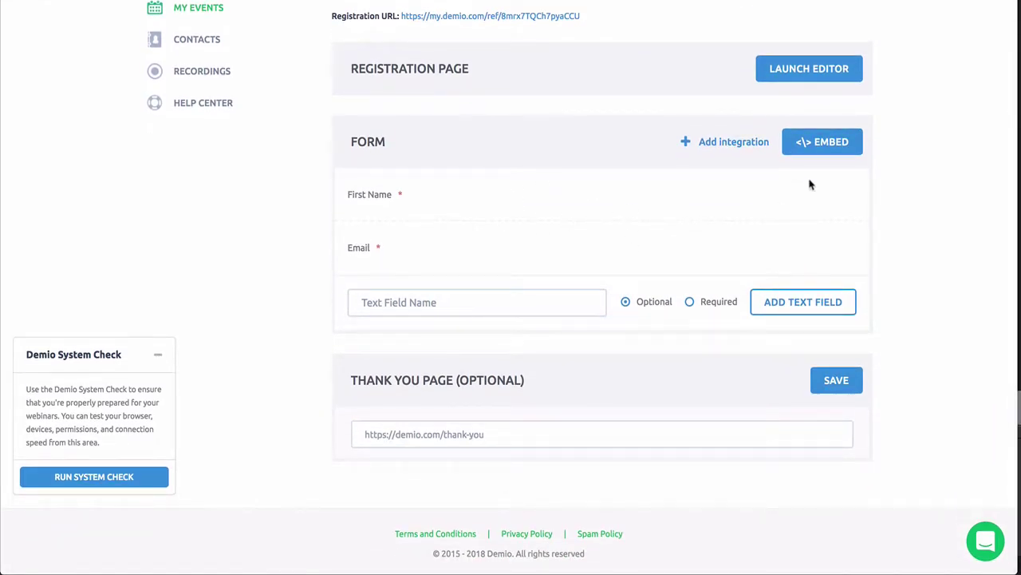
pyautogui.click(813, 143)
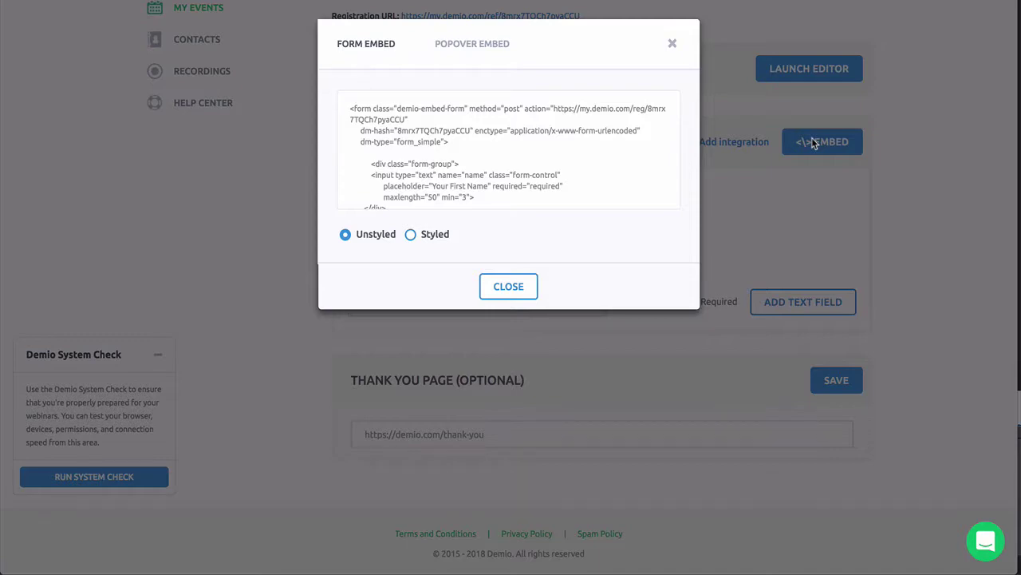
pyautogui.click(495, 290)
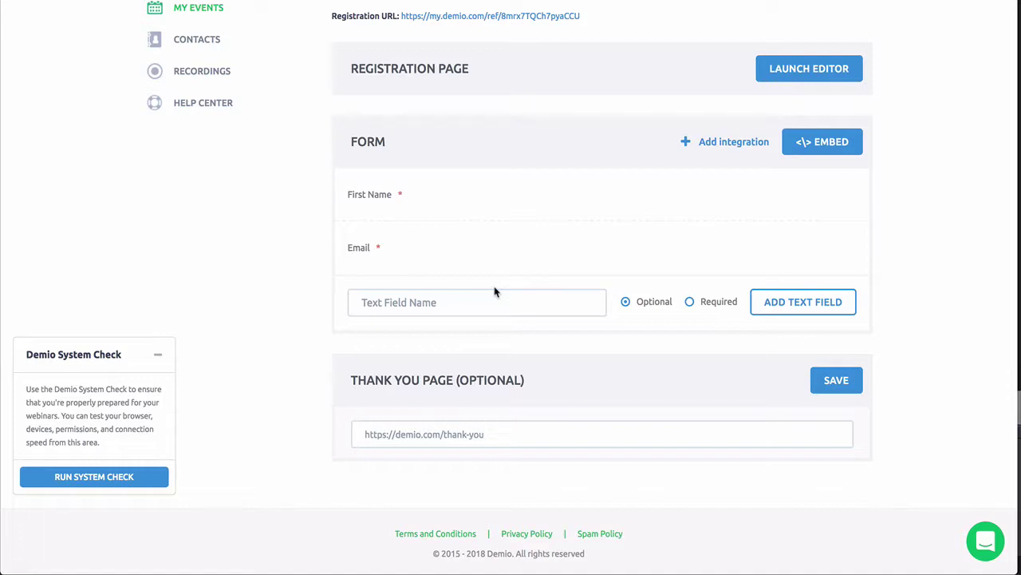
pyautogui.click(504, 435)
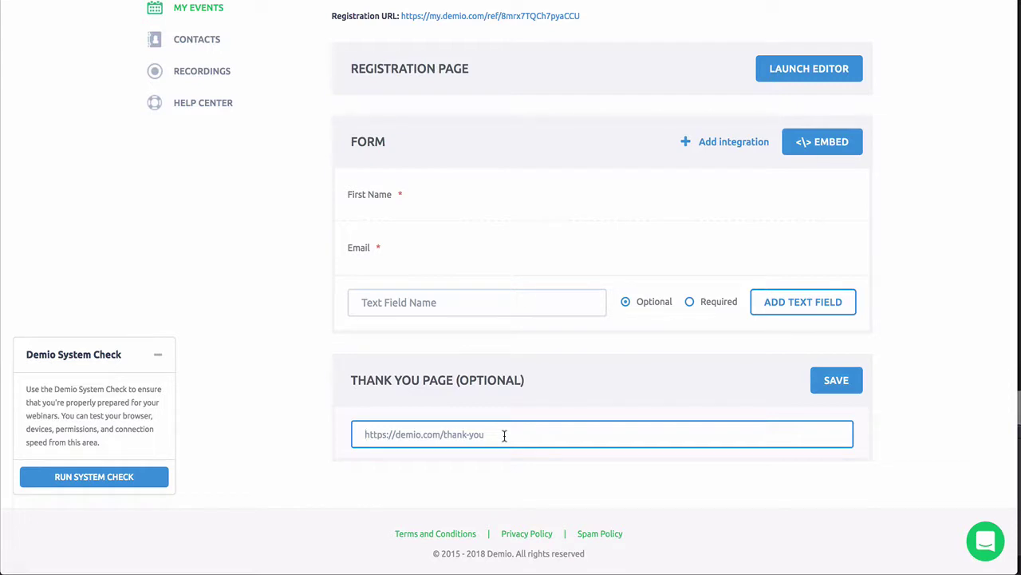
pyautogui.scroll(3, 519, 425)
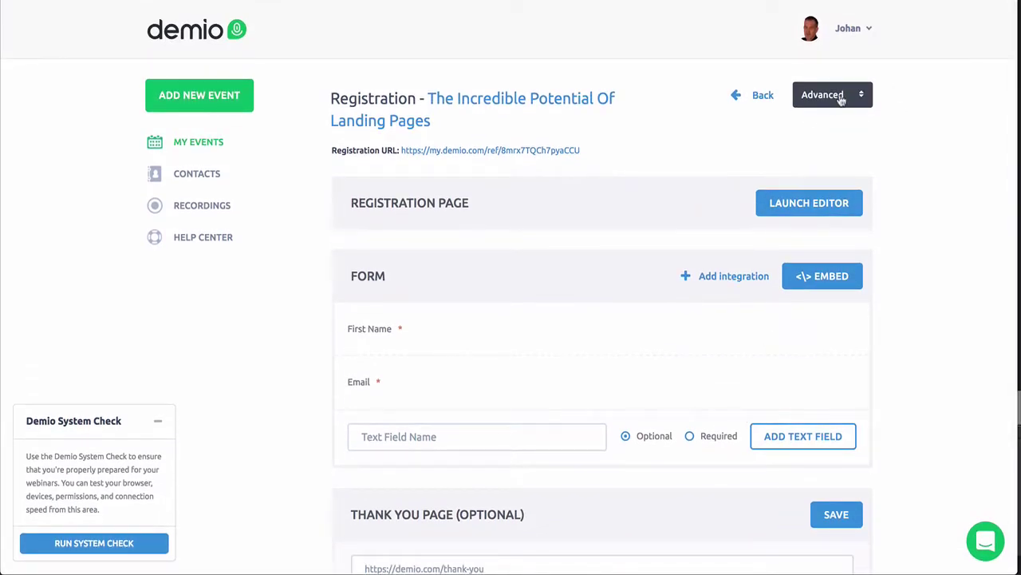
# Open the webinar's advanced Automations settings, start a new rule, and examine the available triggers.
pyautogui.click(821, 94)
pyautogui.click(819, 182)
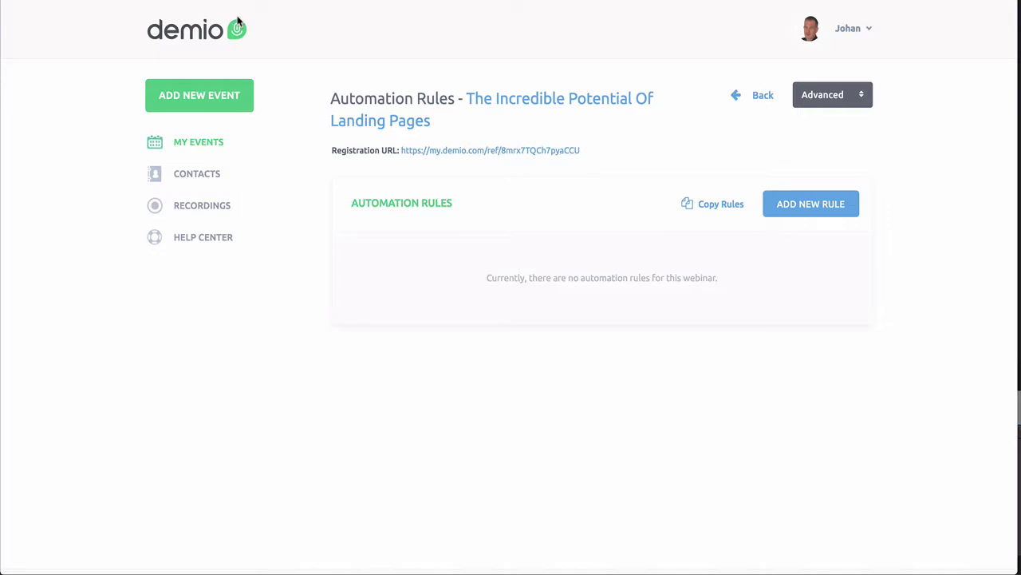
pyautogui.click(795, 212)
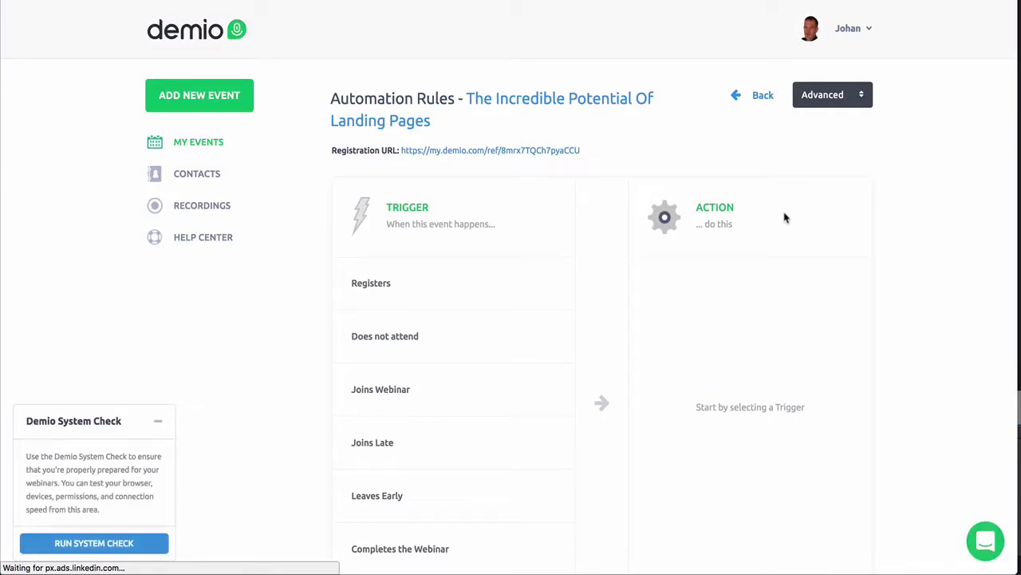
pyautogui.scroll(-1, 525, 386)
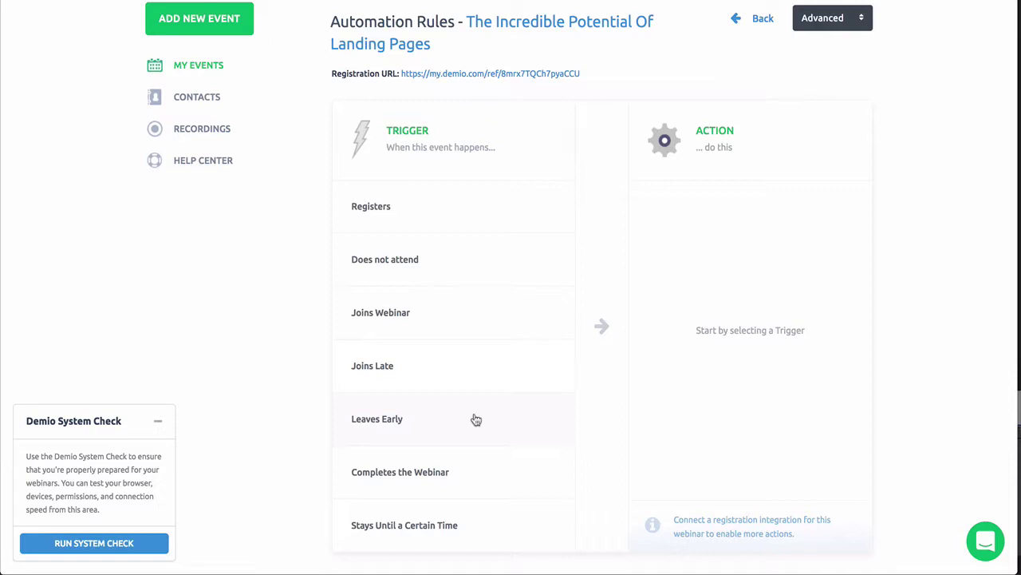
pyautogui.scroll(2, 476, 419)
# In the advanced Materials settings, upload "The Incredible Potential of Landing Pages for Improving Online Marketing.pdf" as a presentation named "PDF Landing pages".
pyautogui.click(834, 100)
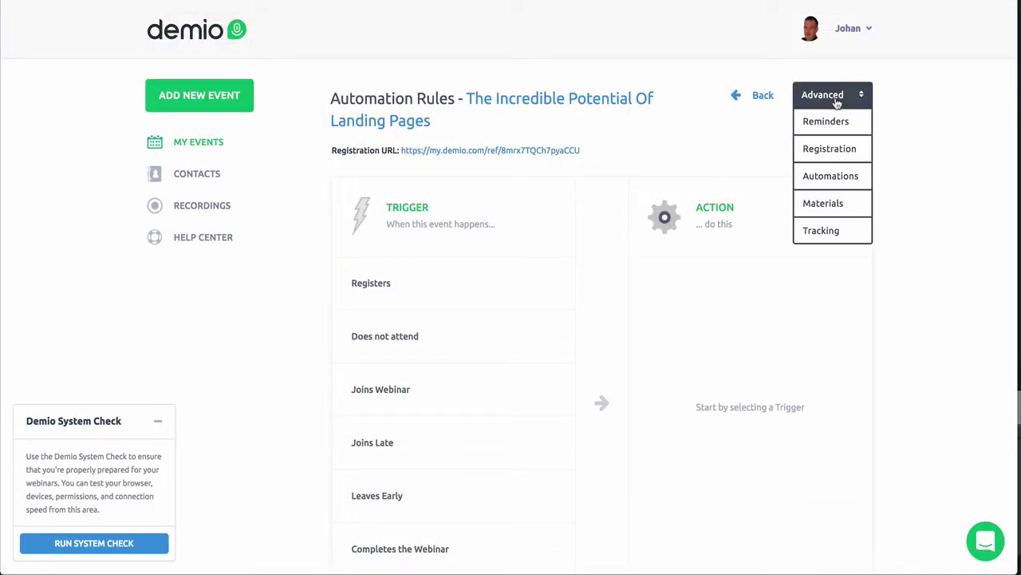
pyautogui.click(824, 204)
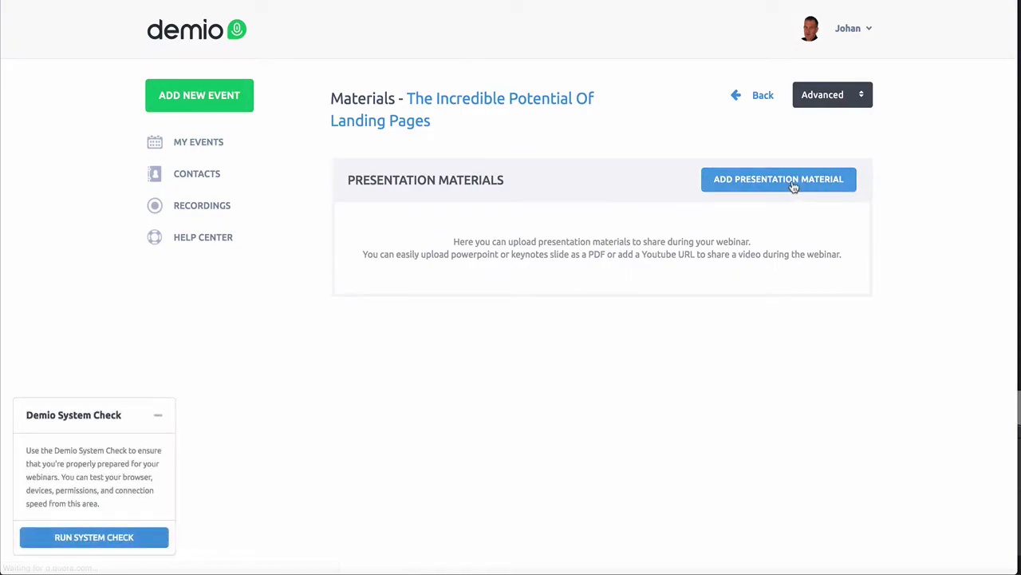
pyautogui.click(793, 185)
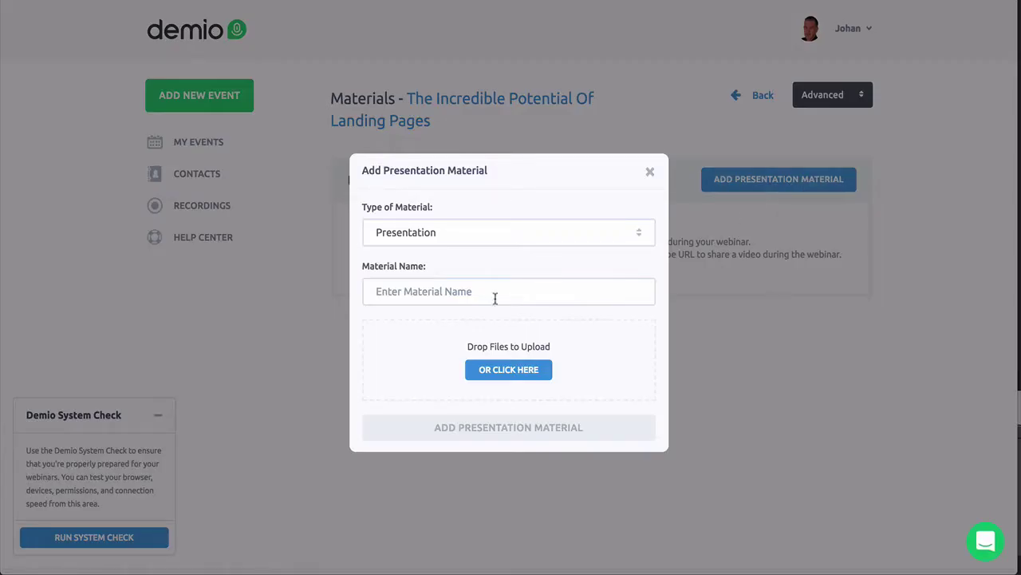
pyautogui.click(514, 371)
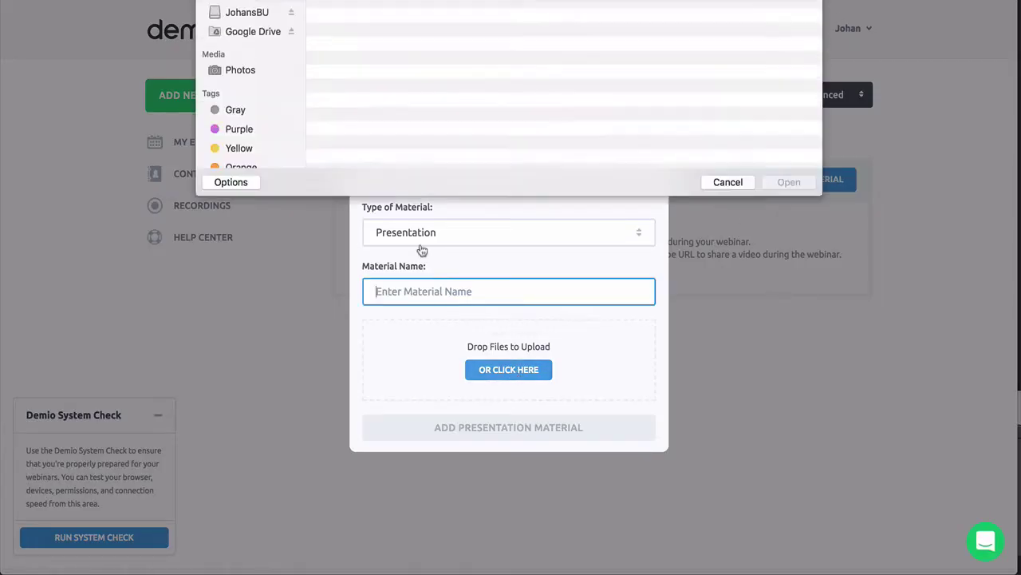
pyautogui.click(354, 51)
pyautogui.click(788, 455)
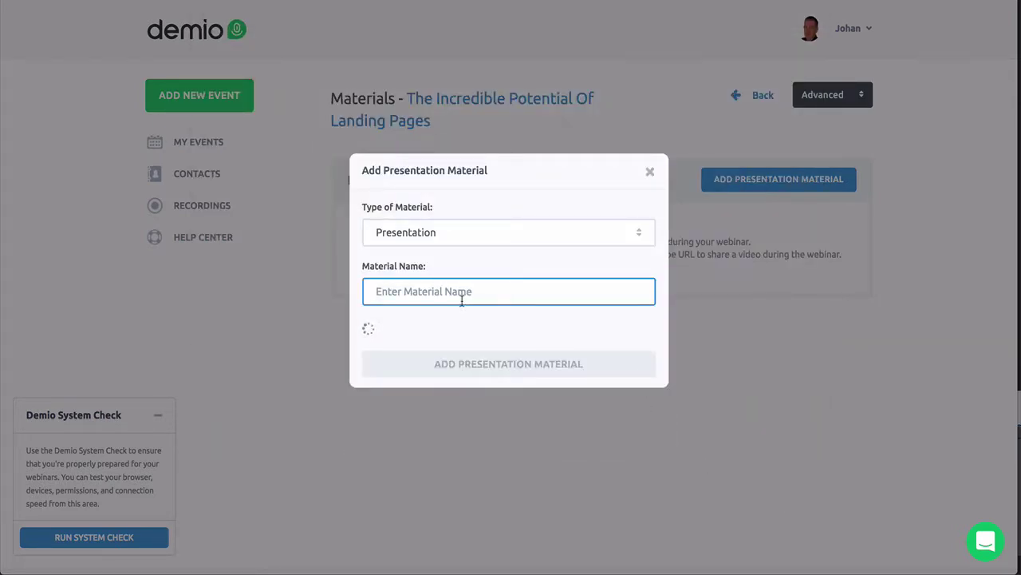
pyautogui.write('PDF Landing pages')
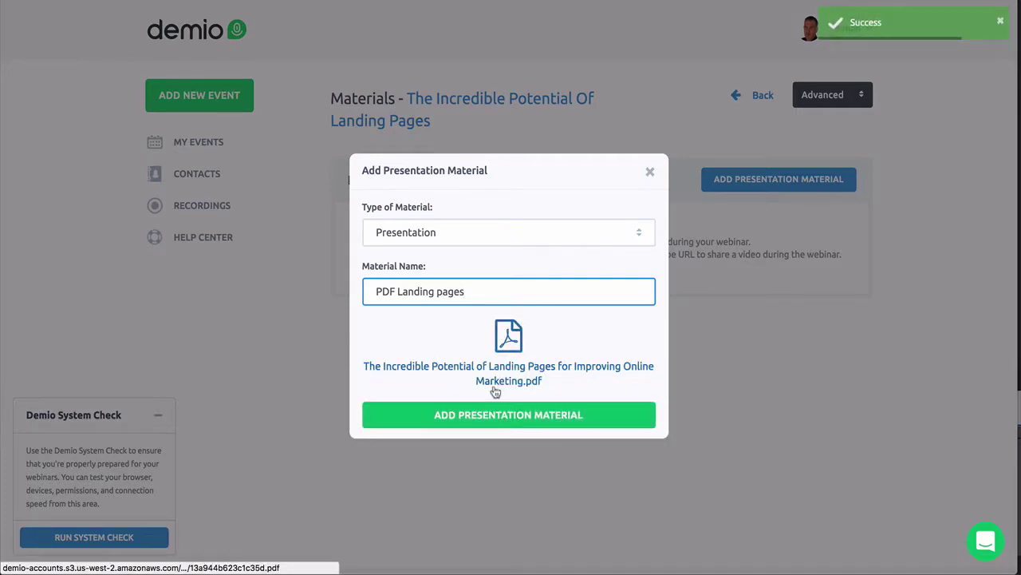
pyautogui.click(497, 411)
pyautogui.click(486, 242)
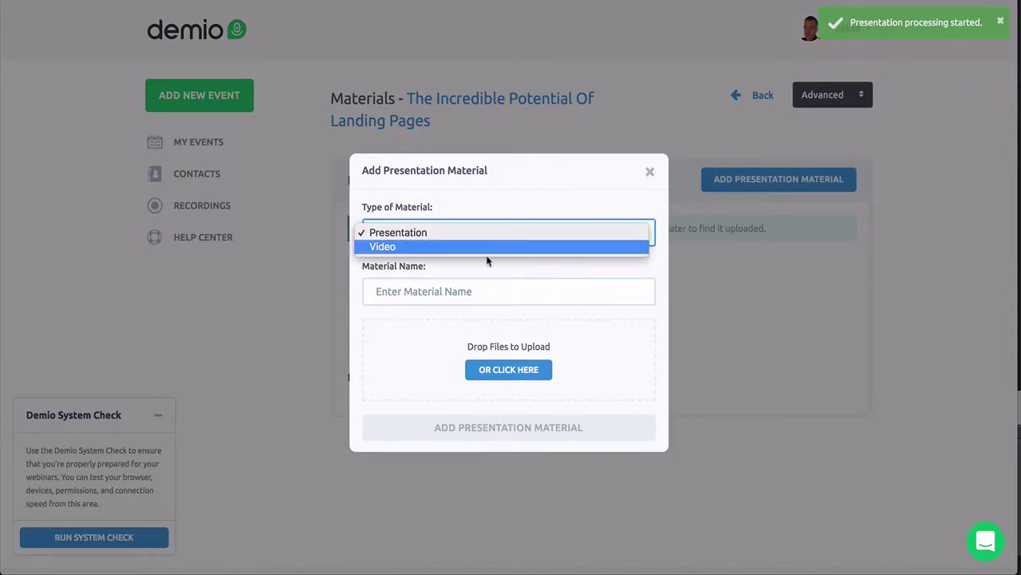
pyautogui.click(490, 253)
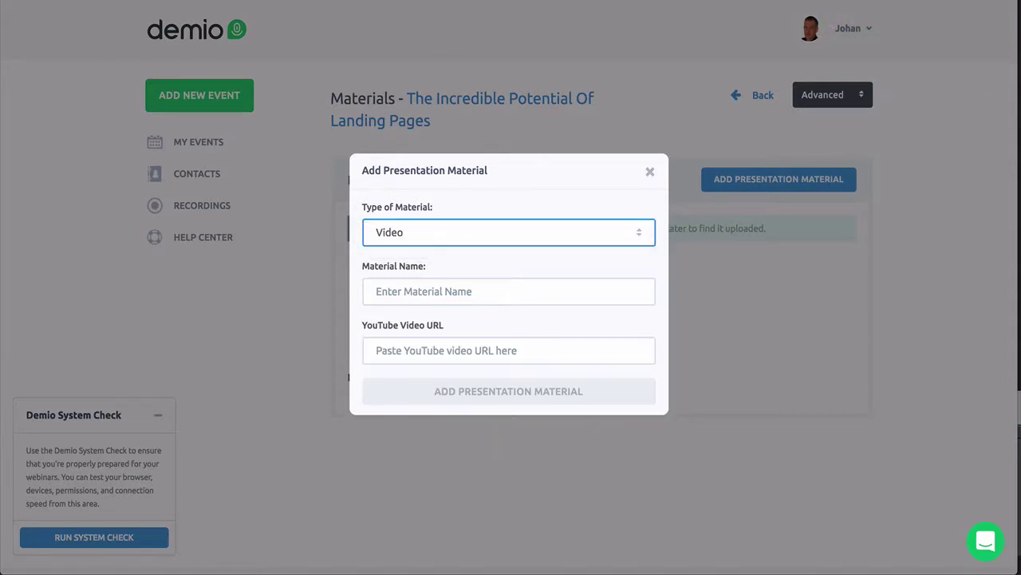
pyautogui.click(405, 1)
pyautogui.click(473, 349)
pyautogui.write('https://youtu.be/dOyLuilwMz8')
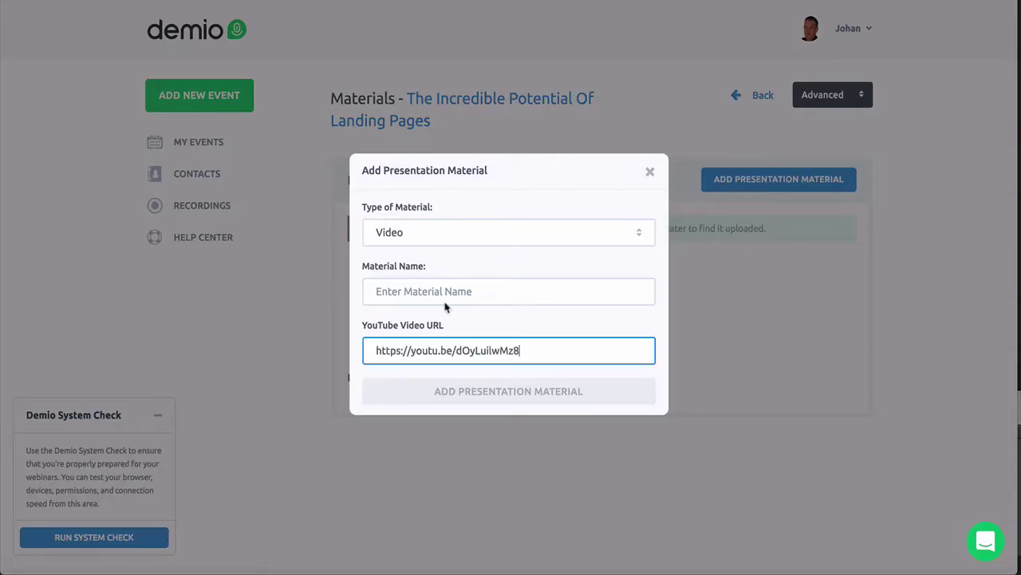
pyautogui.click(447, 292)
pyautogui.write('v')
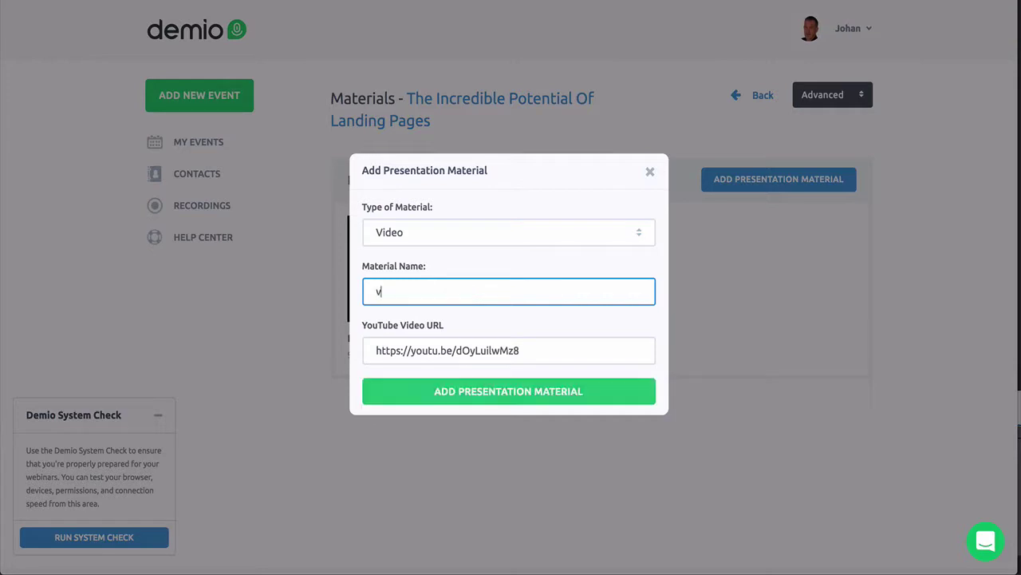
pyautogui.write('ideo landing page')
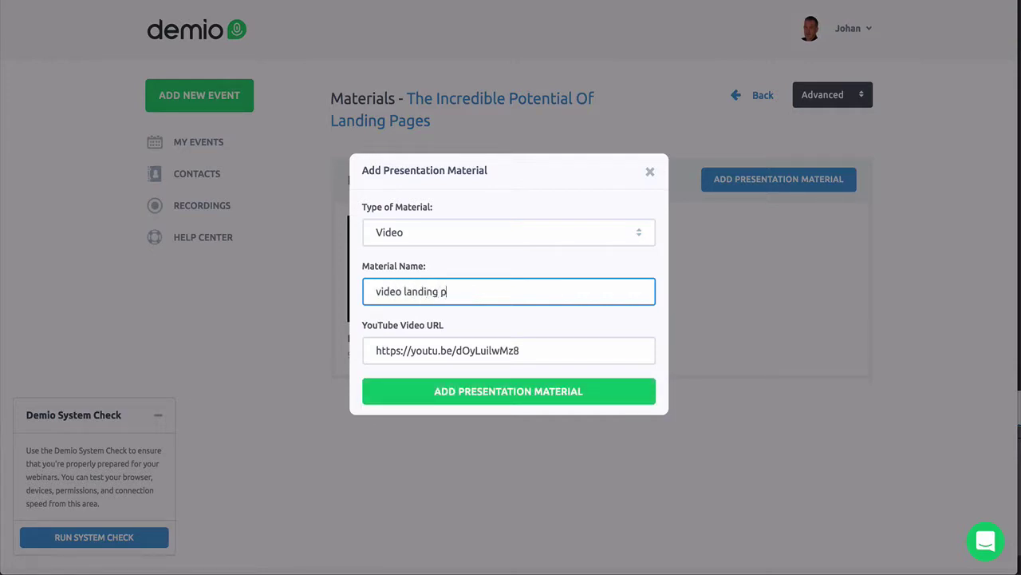
pyautogui.click(521, 395)
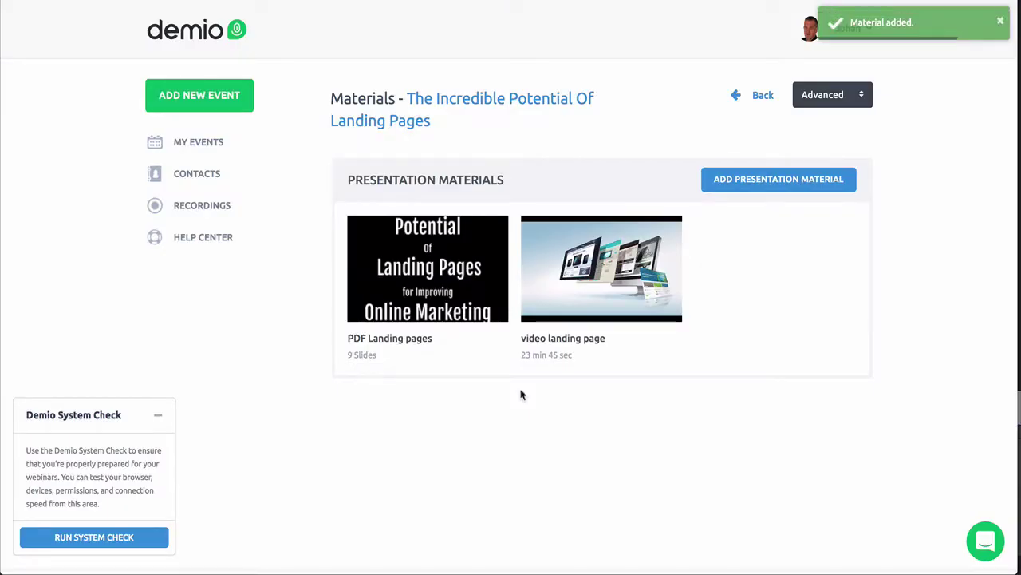
pyautogui.moveTo(445, 310)
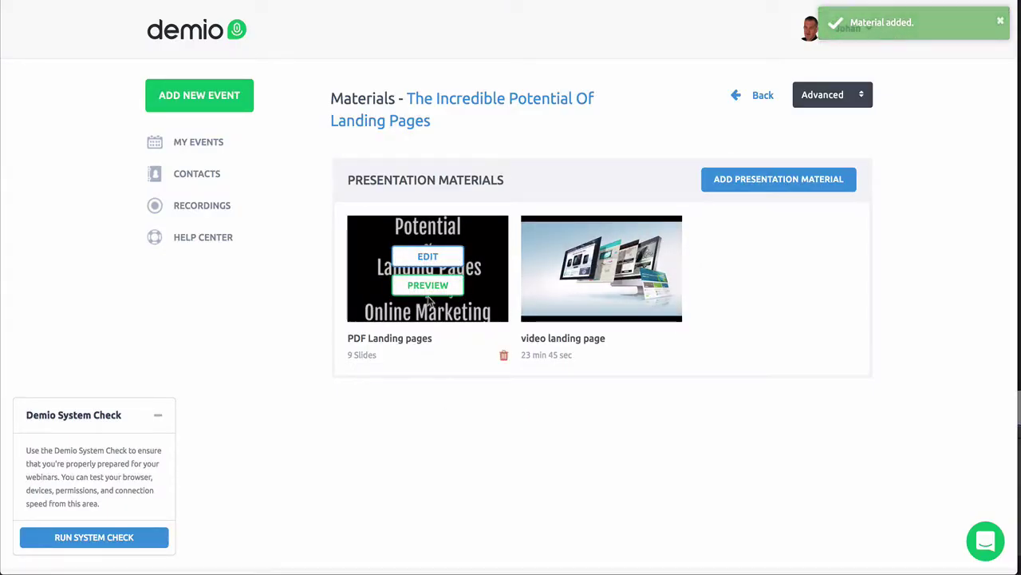
pyautogui.moveTo(594, 283)
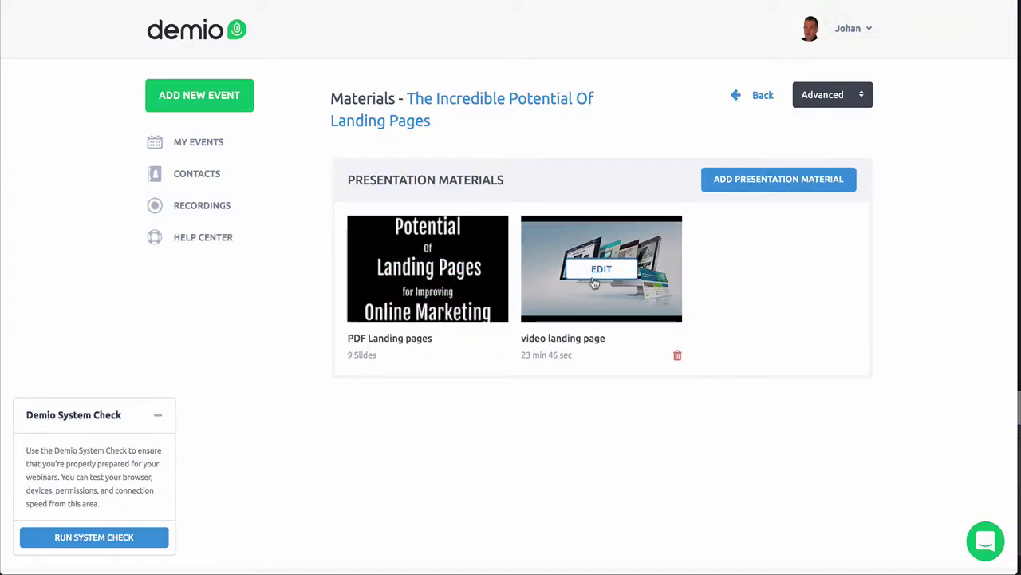
# Open the webinar's advanced Tracking settings and review the code fields for the registration and thank-you pages.
pyautogui.click(838, 97)
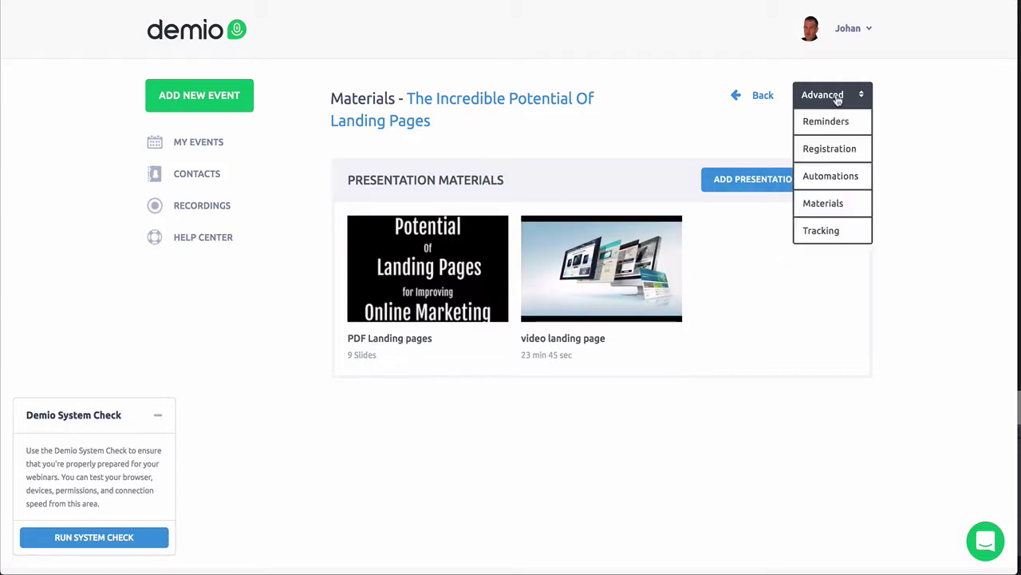
pyautogui.click(822, 233)
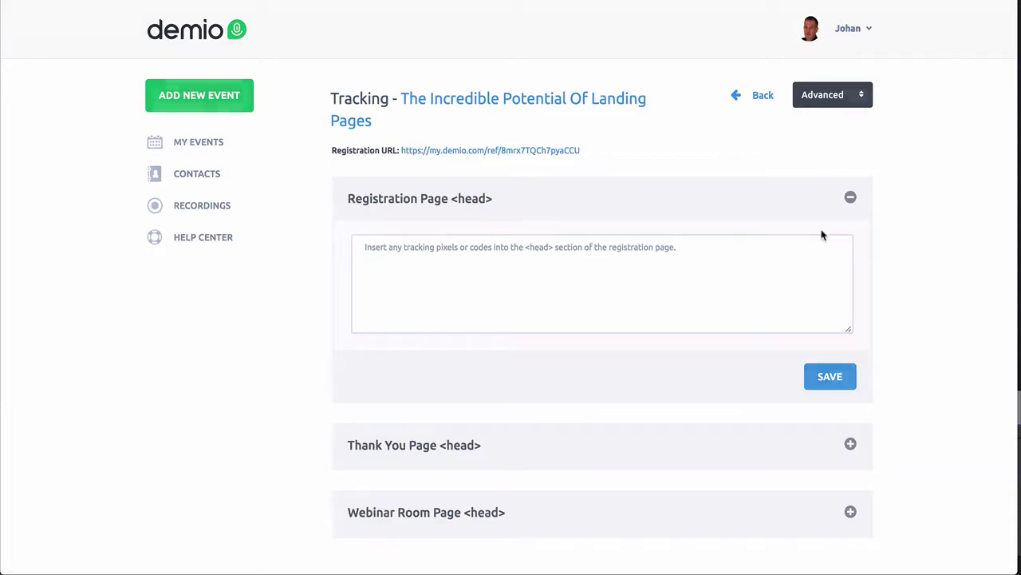
pyautogui.click(650, 258)
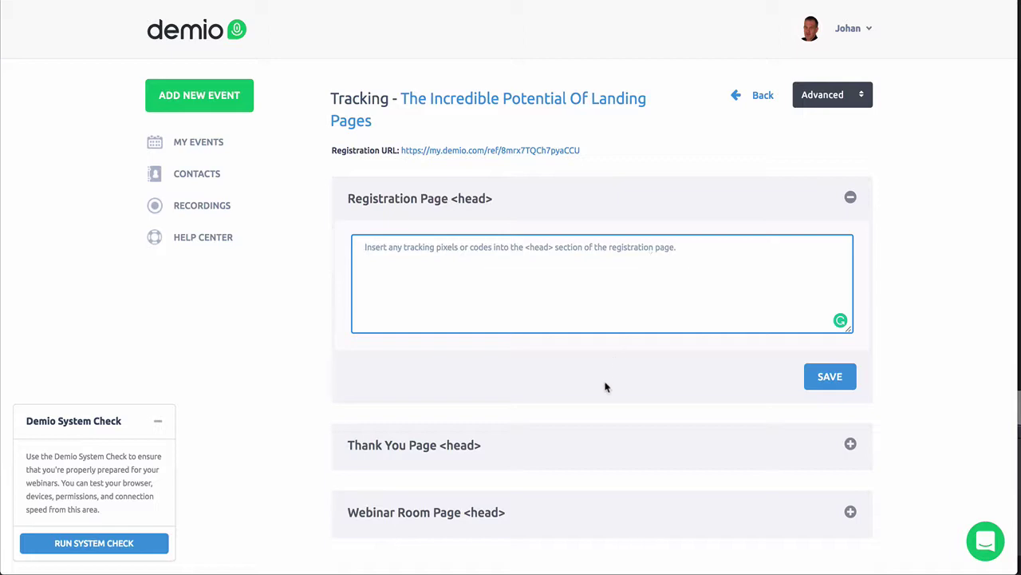
pyautogui.click(550, 449)
pyautogui.scroll(-2, 553, 441)
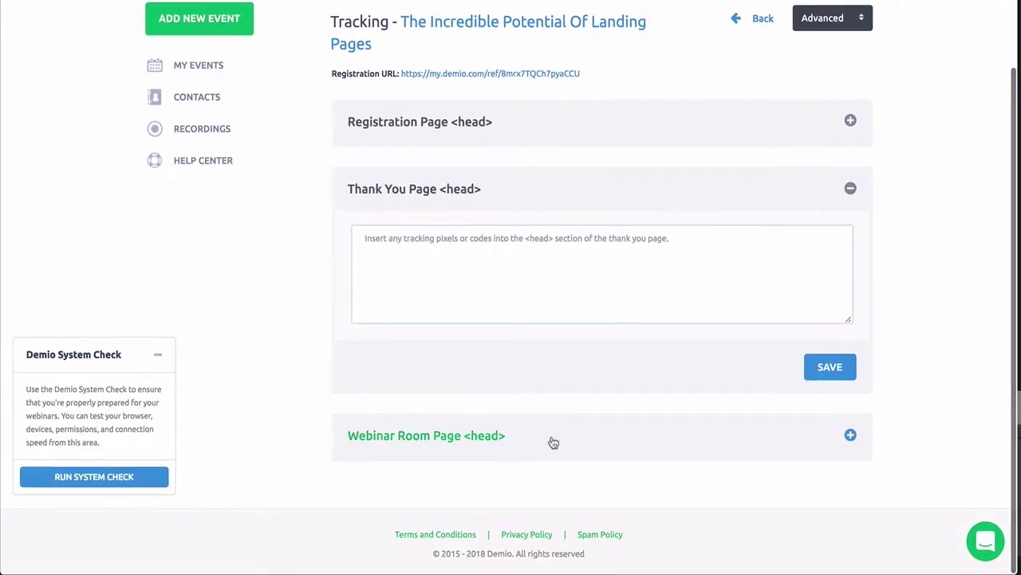
pyautogui.scroll(2, 552, 439)
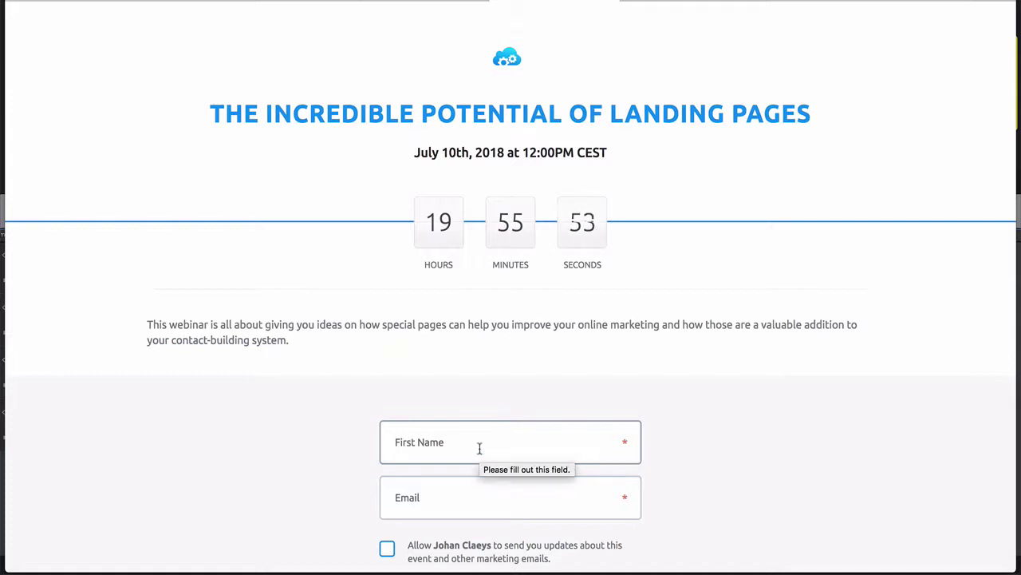
# Register a test attendee for the webinar with a name and e-mail address, allowing event updates and marketing emails.
pyautogui.write('John Doe')
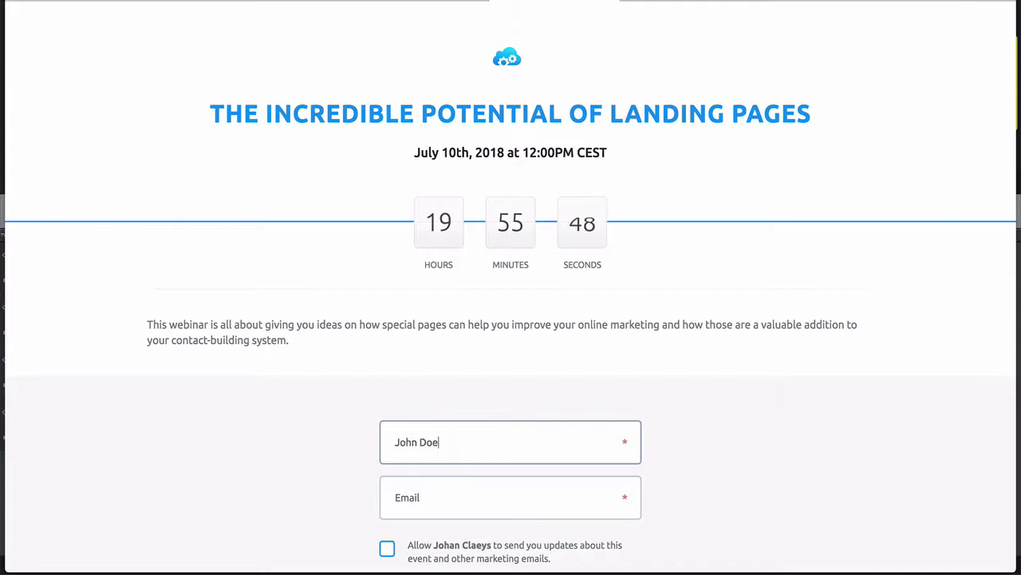
pyautogui.press('Tab')
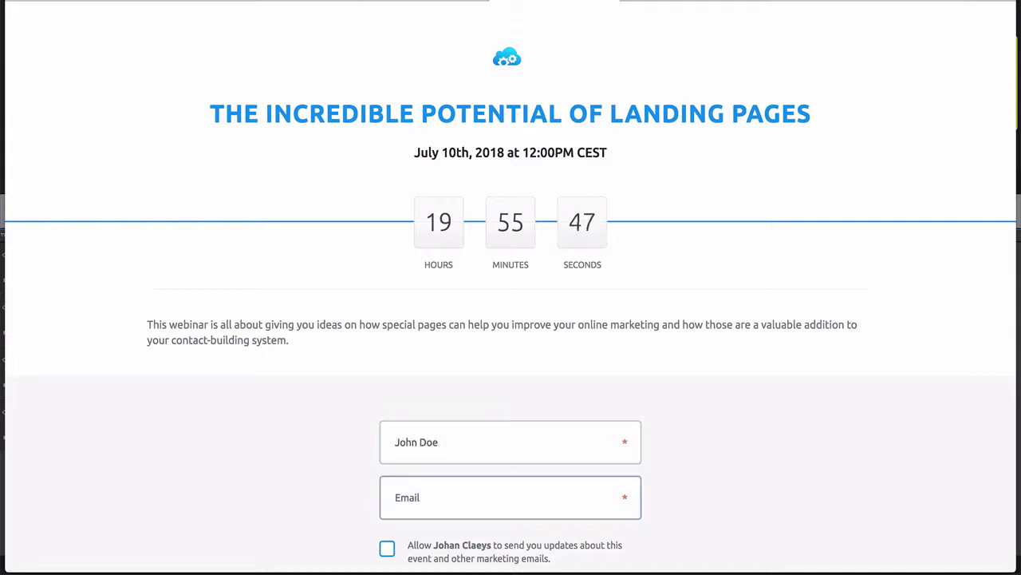
pyautogui.hotkey('ctrl', 'v')
pyautogui.scroll(-2, 458, 458)
pyautogui.click(394, 434)
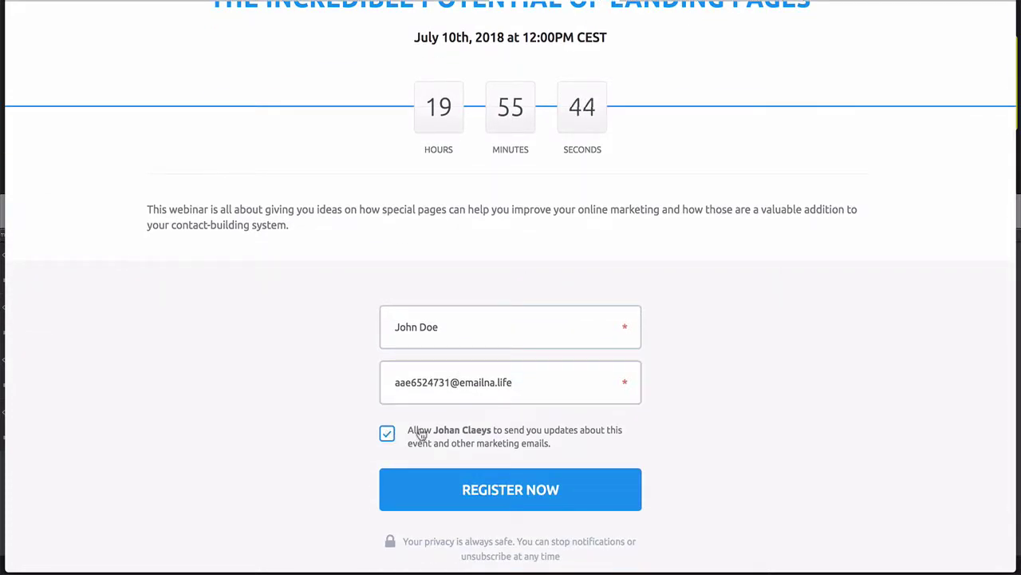
pyautogui.click(502, 488)
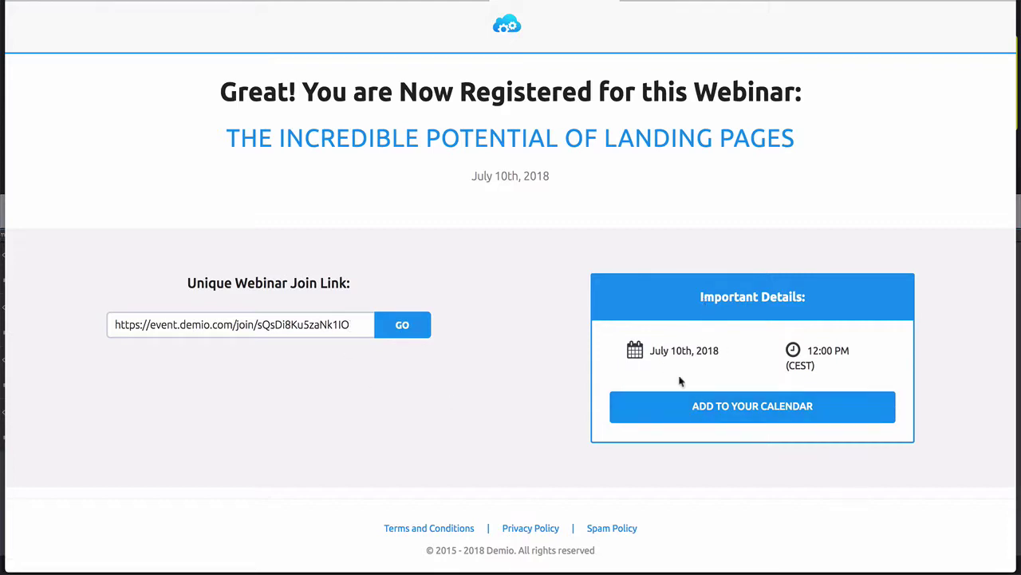
# Examine the calendar options on the registration confirmation page, and check the webinar's registration URL in the upcoming events.
pyautogui.click(731, 415)
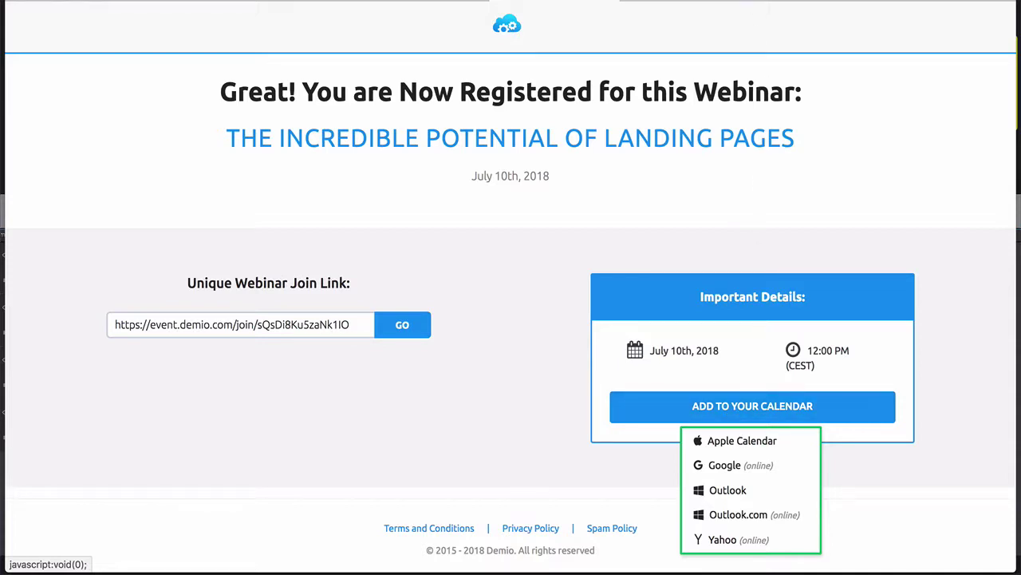
pyautogui.click(717, 0)
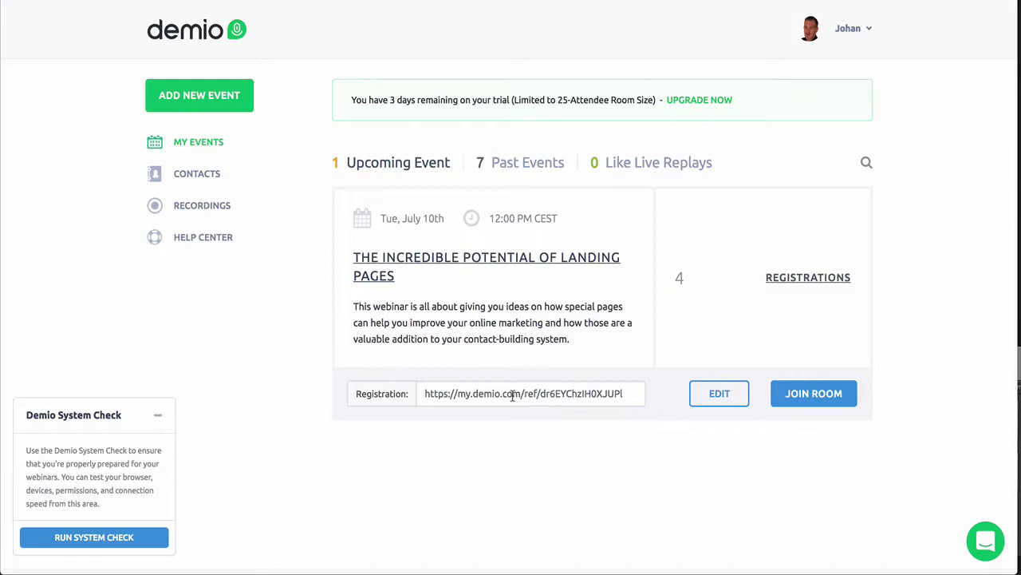
pyautogui.moveTo(421, 392); pyautogui.dragTo(632, 393)
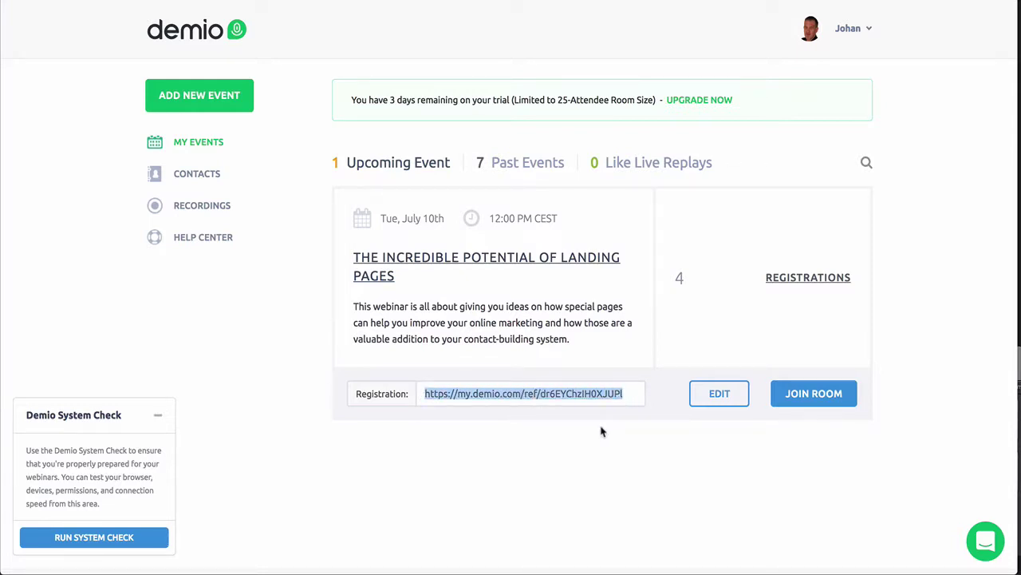
pyautogui.click(600, 418)
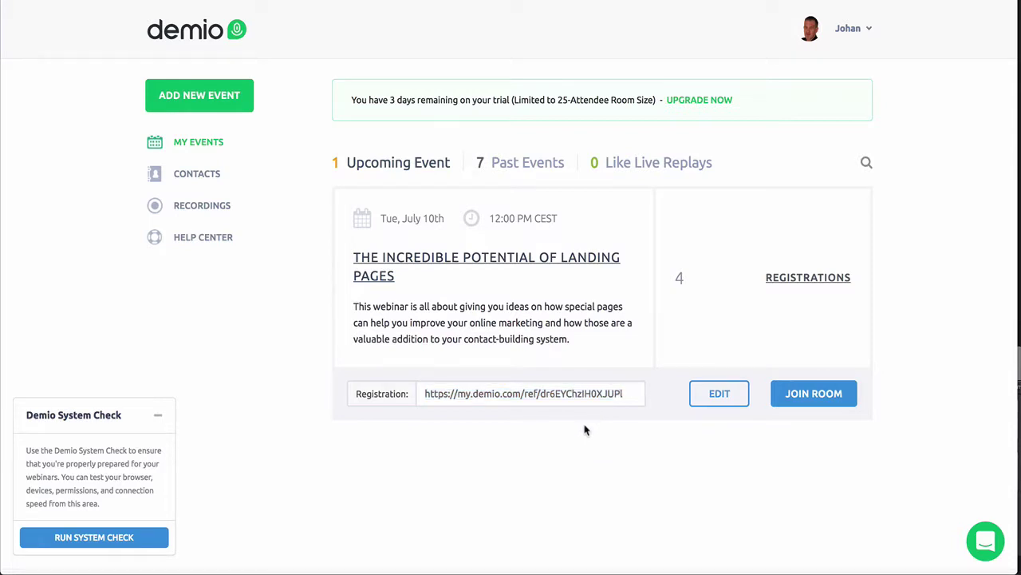
# Join the room of the upcoming webinar and test switching the microphone on and back off.
pyautogui.click(823, 399)
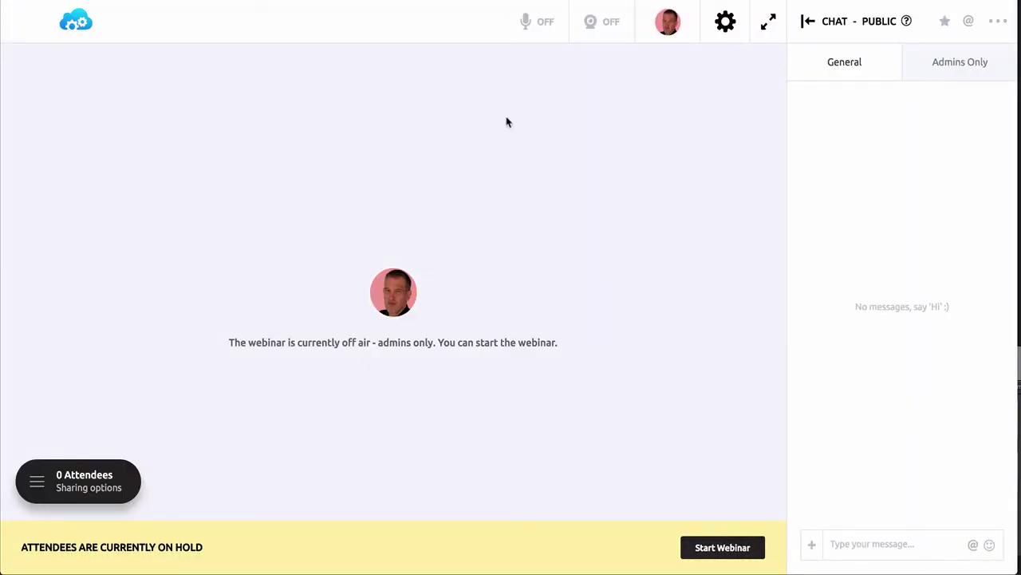
pyautogui.click(536, 29)
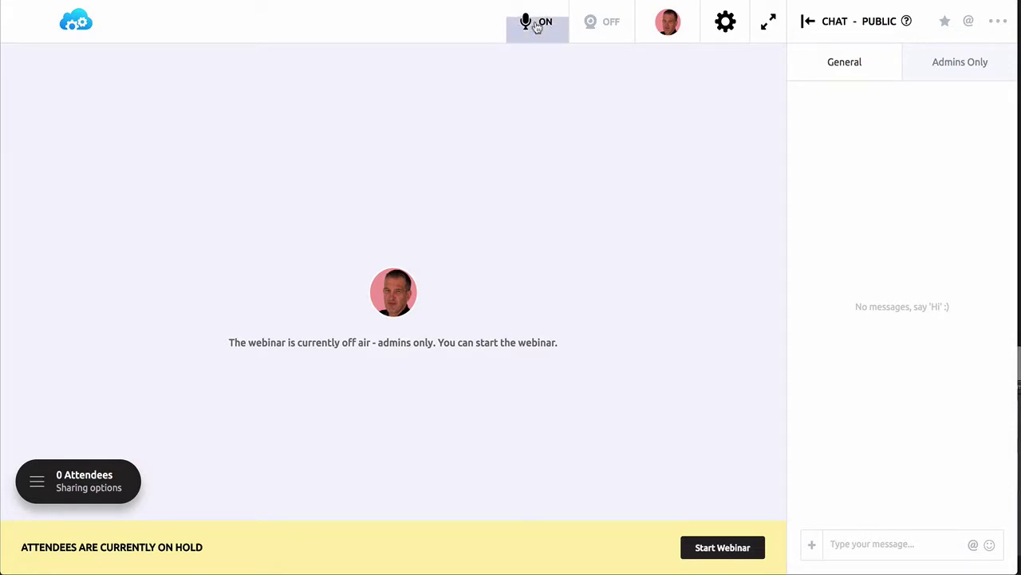
pyautogui.click(538, 27)
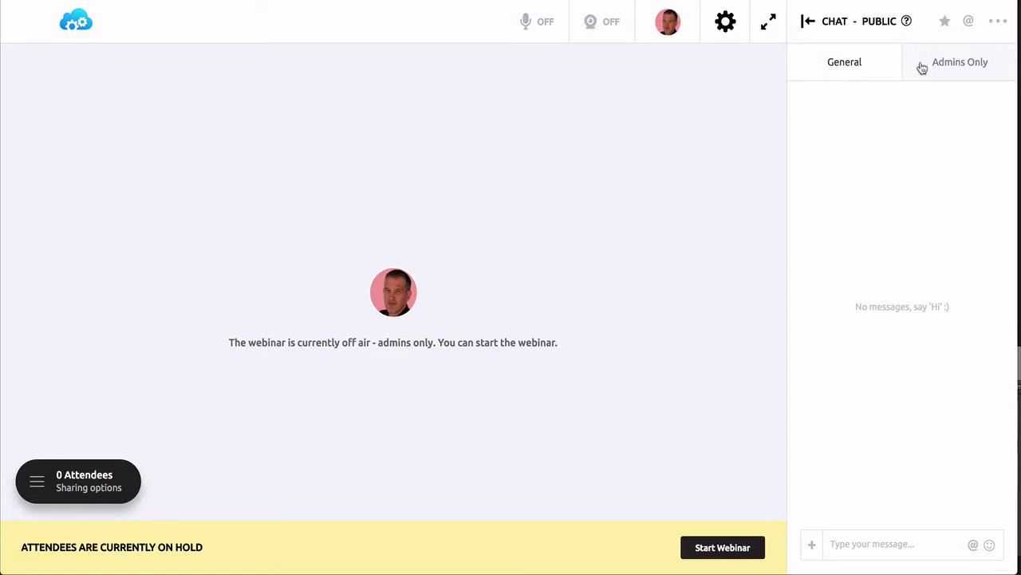
# Check the Admins Only and General chats, and try collapsing and reopening the chat area.
pyautogui.click(952, 67)
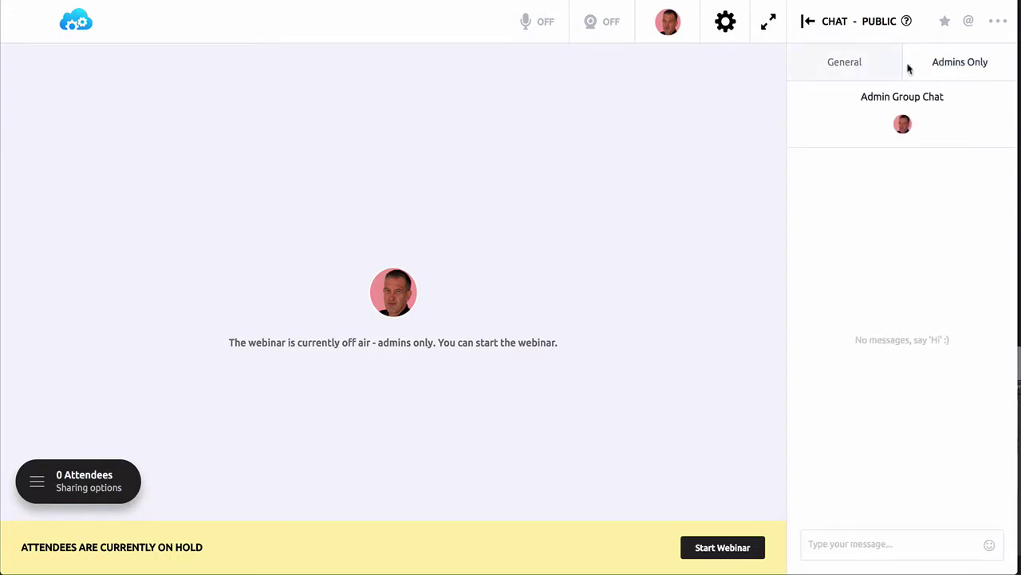
pyautogui.click(844, 69)
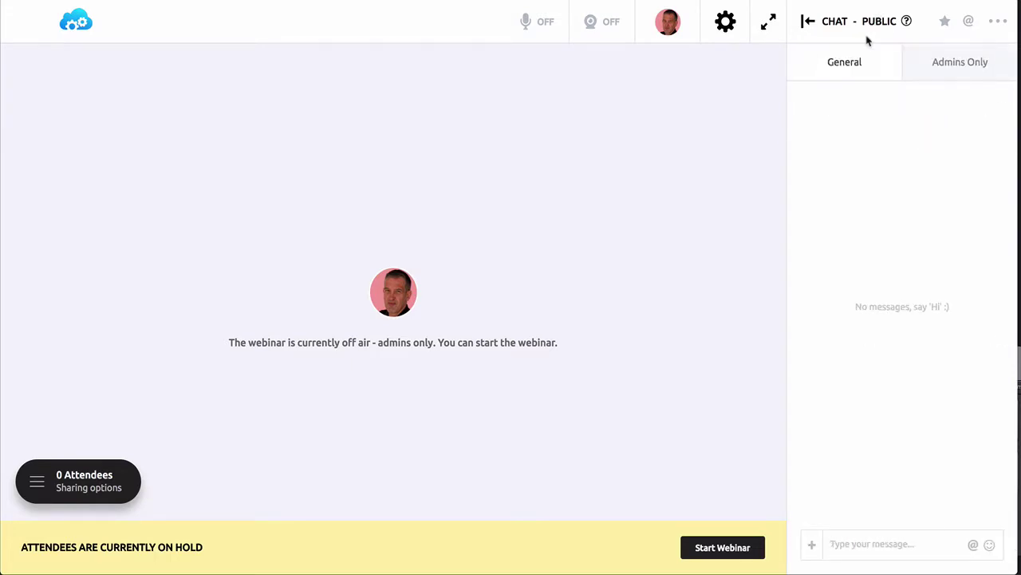
pyautogui.click(806, 24)
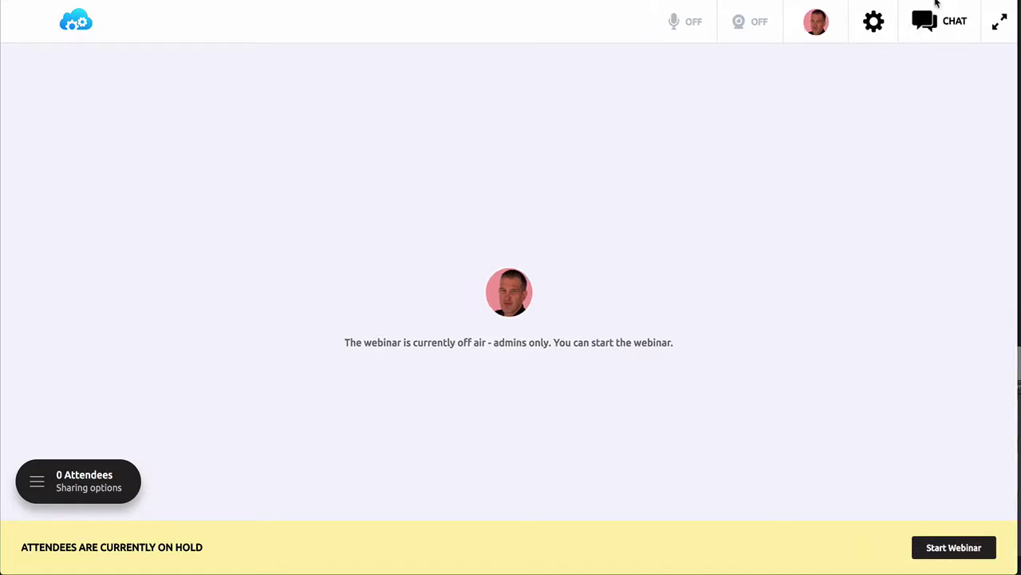
pyautogui.click(924, 21)
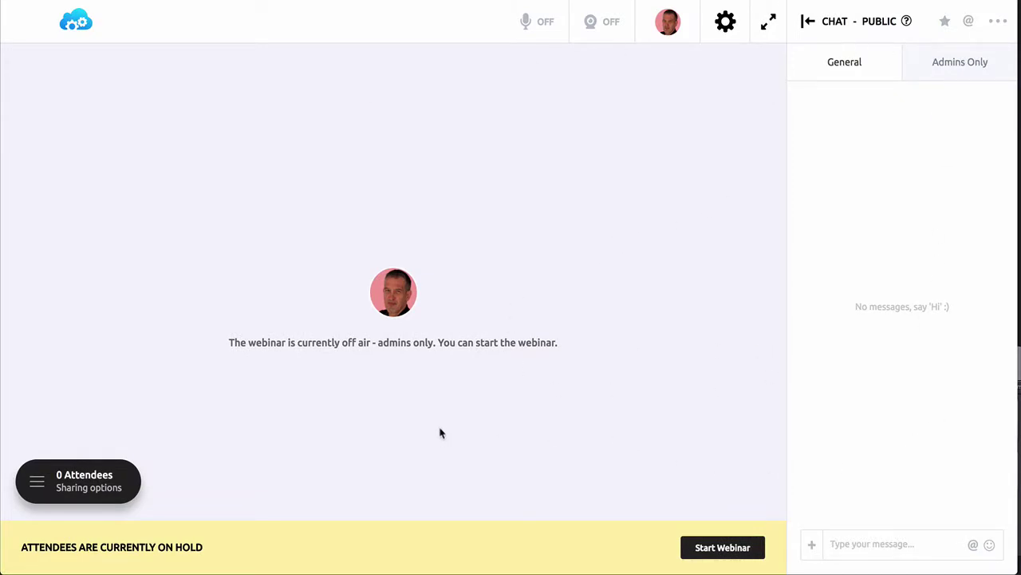
# From the backstage presentation materials, share the "PDF Landing Pages" presentation in the webinar room.
pyautogui.click(62, 477)
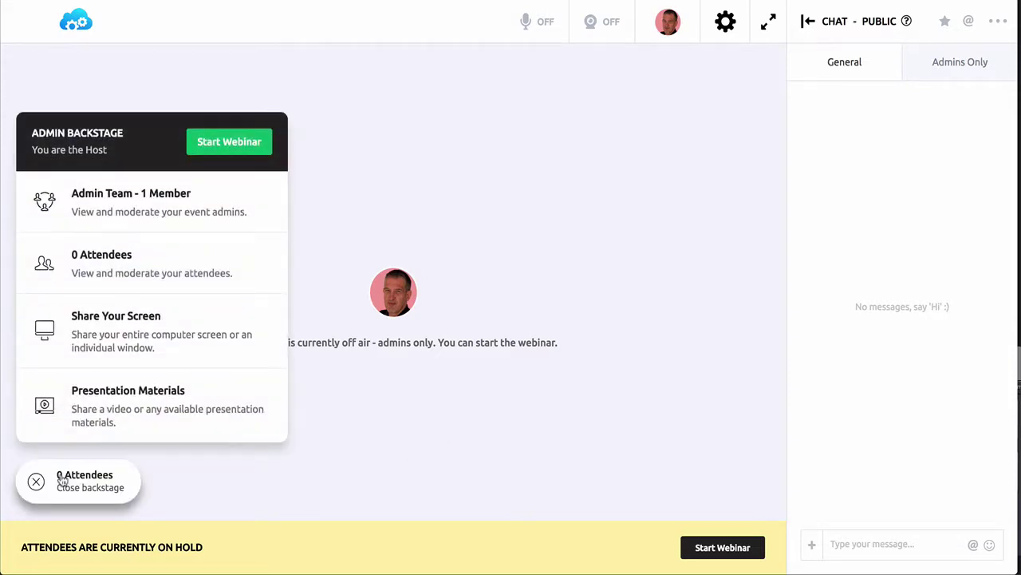
pyautogui.click(113, 397)
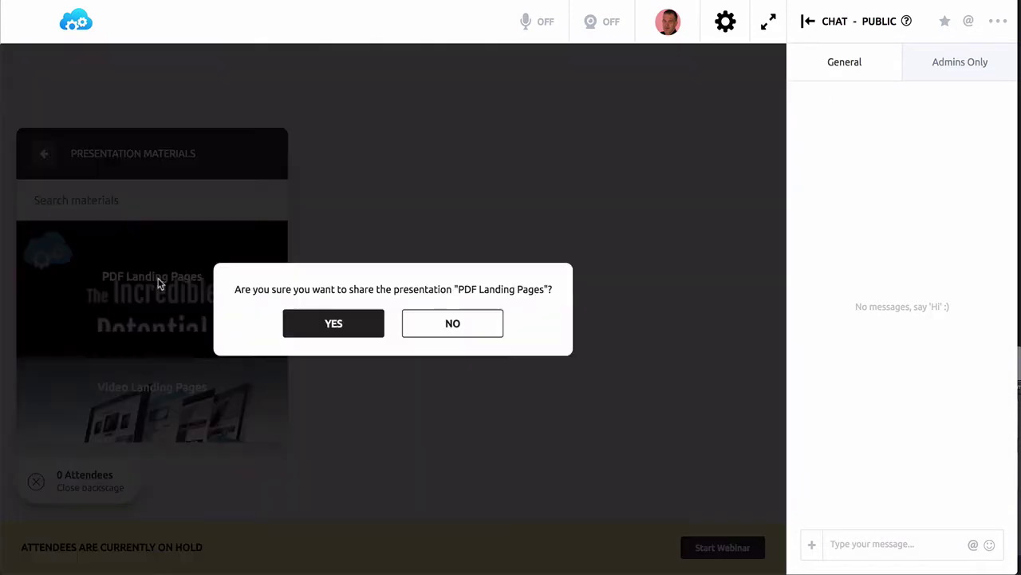
pyautogui.click(161, 287)
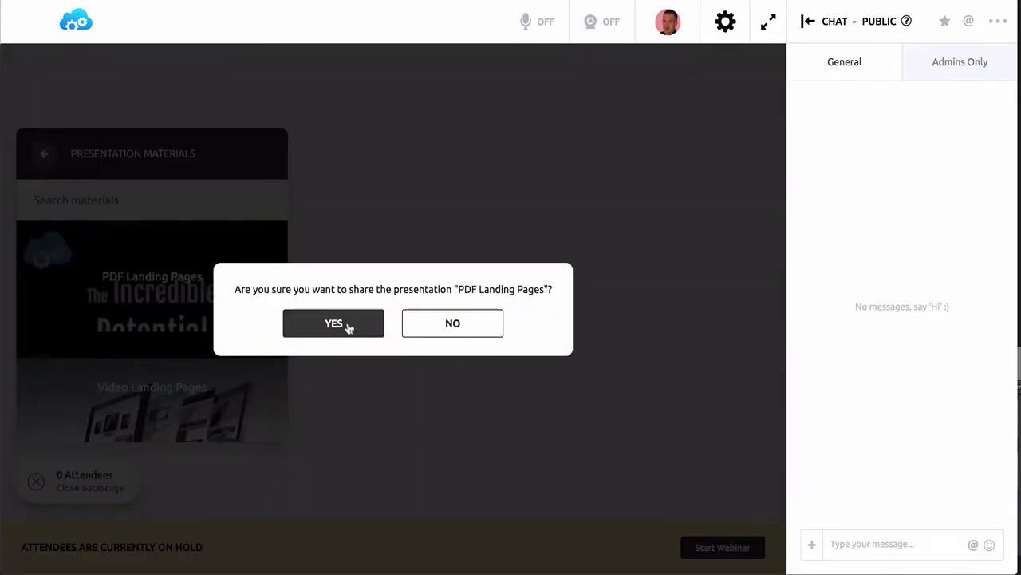
pyautogui.click(346, 325)
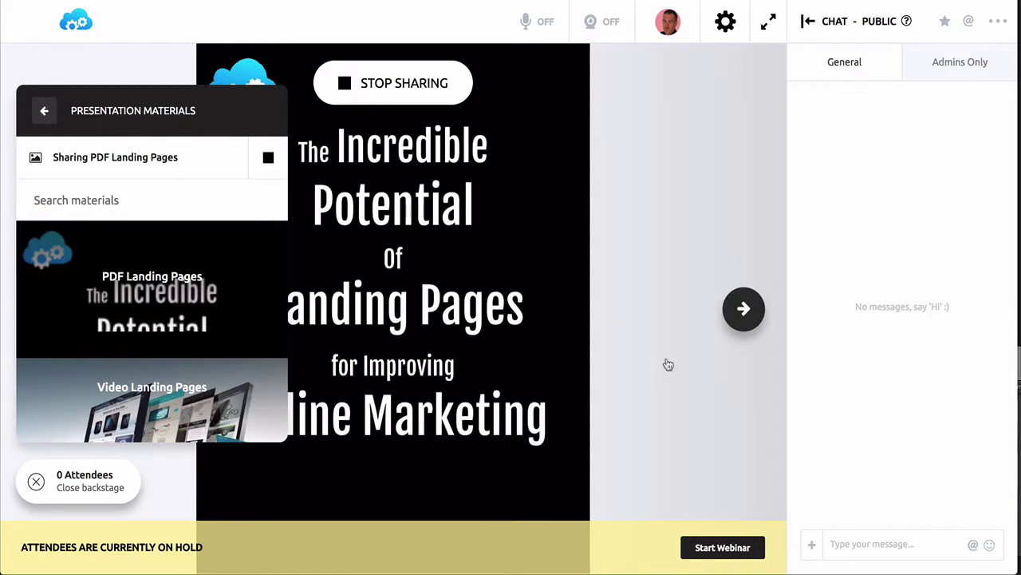
# Start the webinar and advance through the first slides of the shared PDF.
pyautogui.click(716, 548)
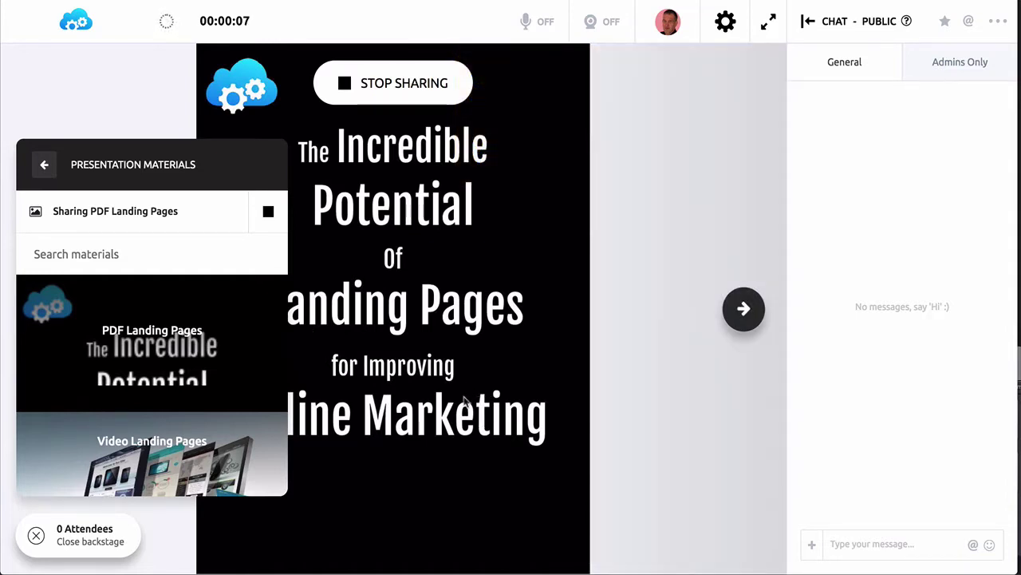
pyautogui.click(746, 311)
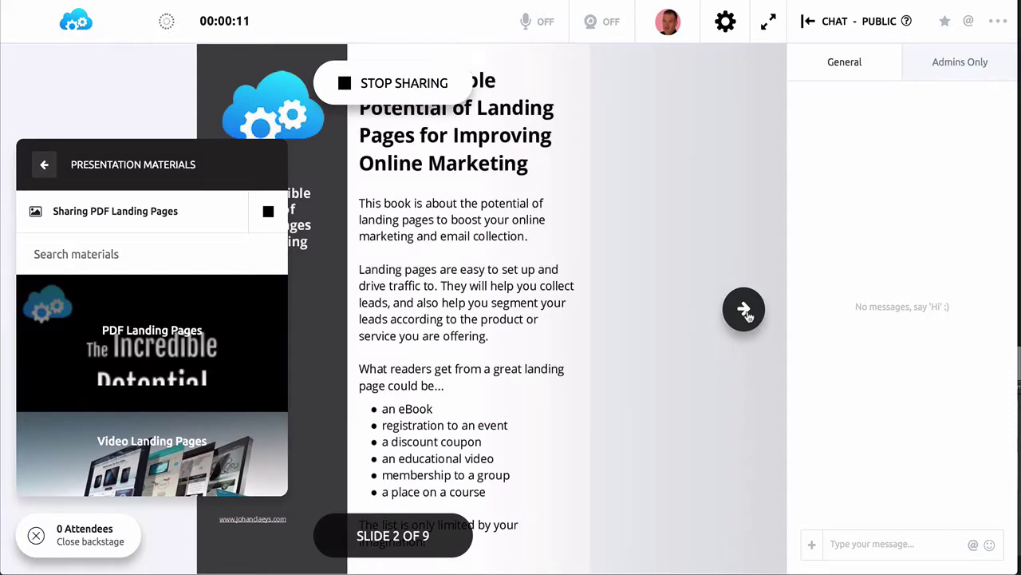
pyautogui.click(744, 311)
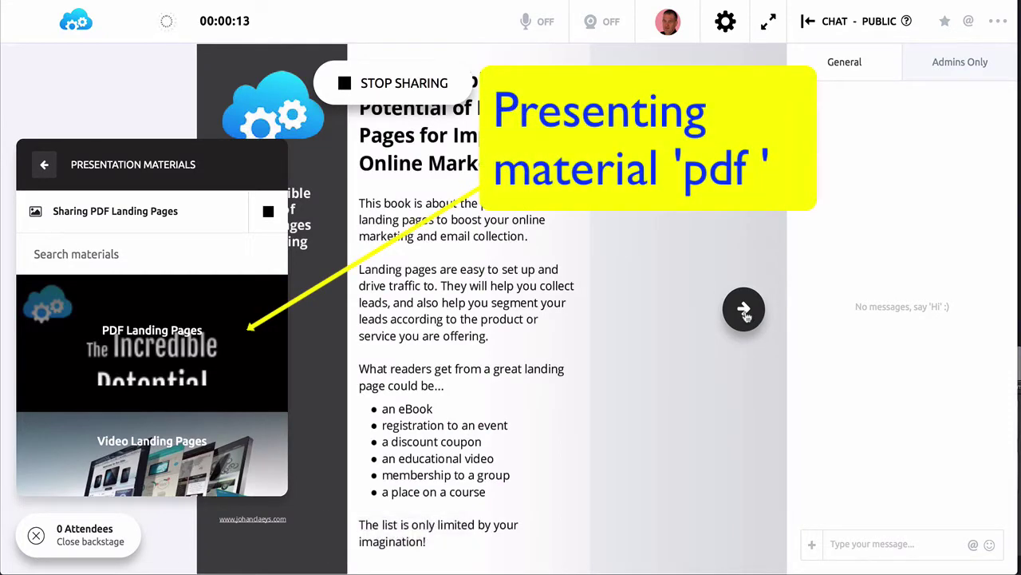
pyautogui.click(743, 311)
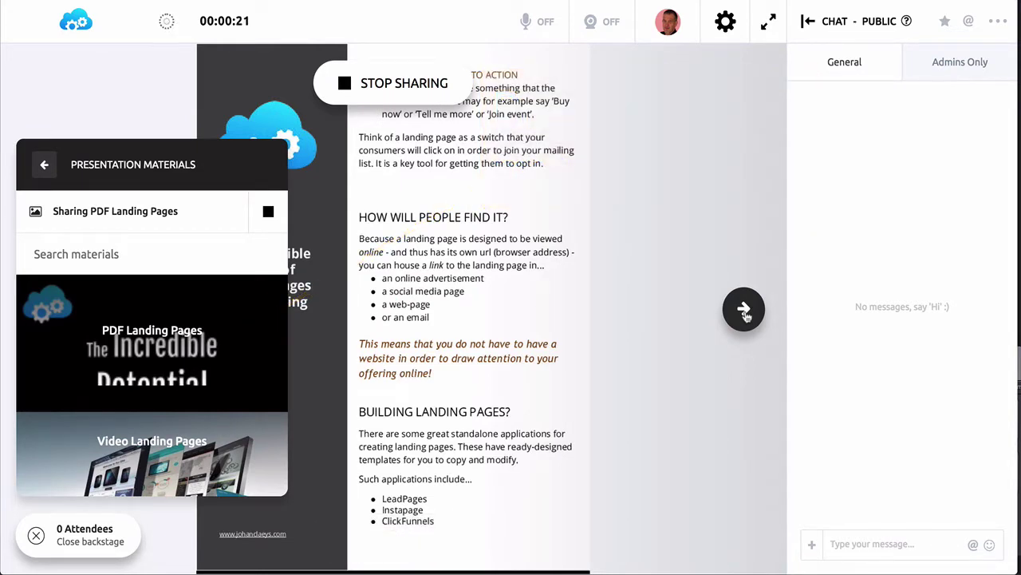
# Share the "Video Landing Pages" video in the webinar in place of the PDF presentation.
pyautogui.moveTo(132, 459)
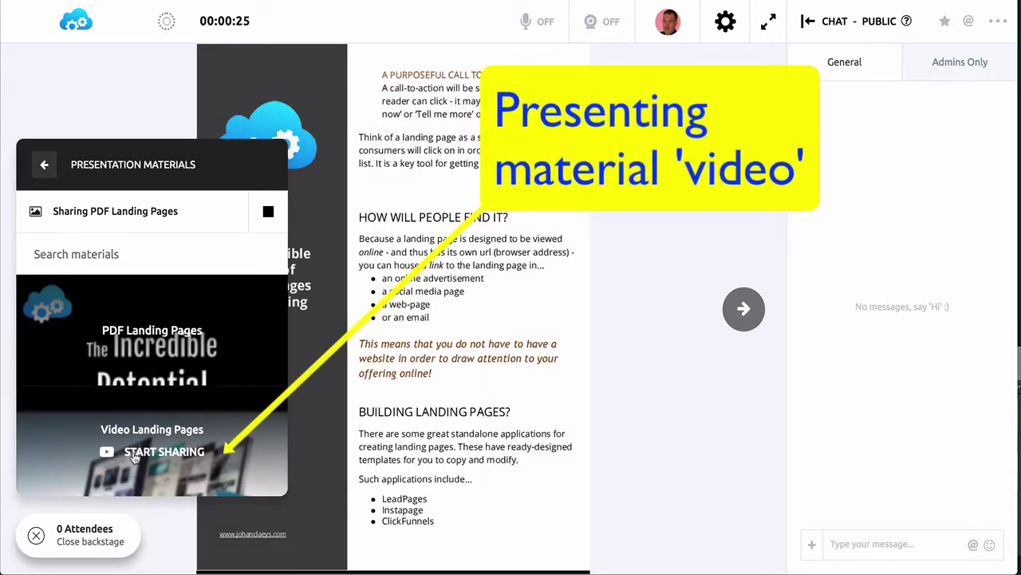
pyautogui.click(135, 455)
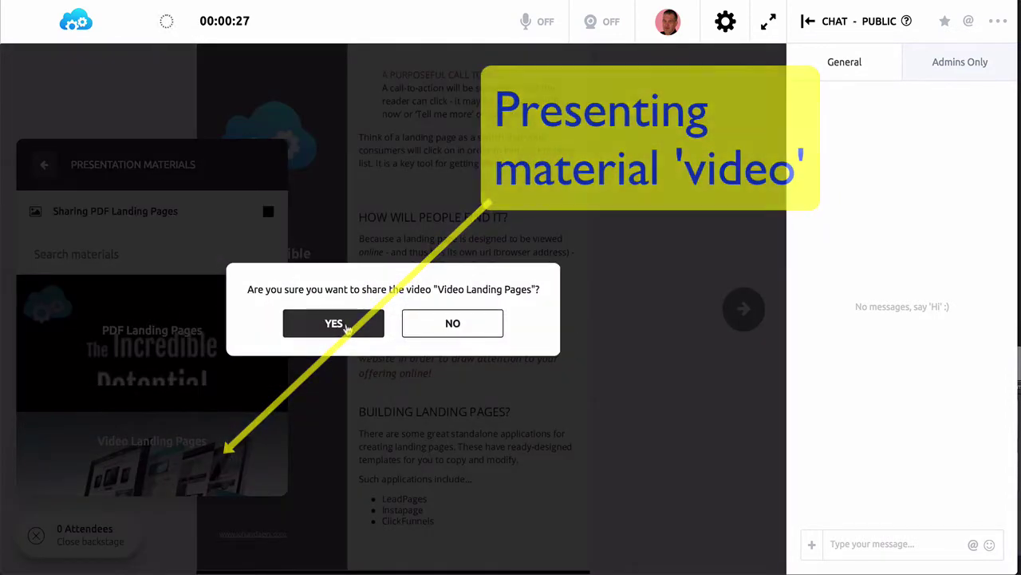
pyautogui.click(345, 325)
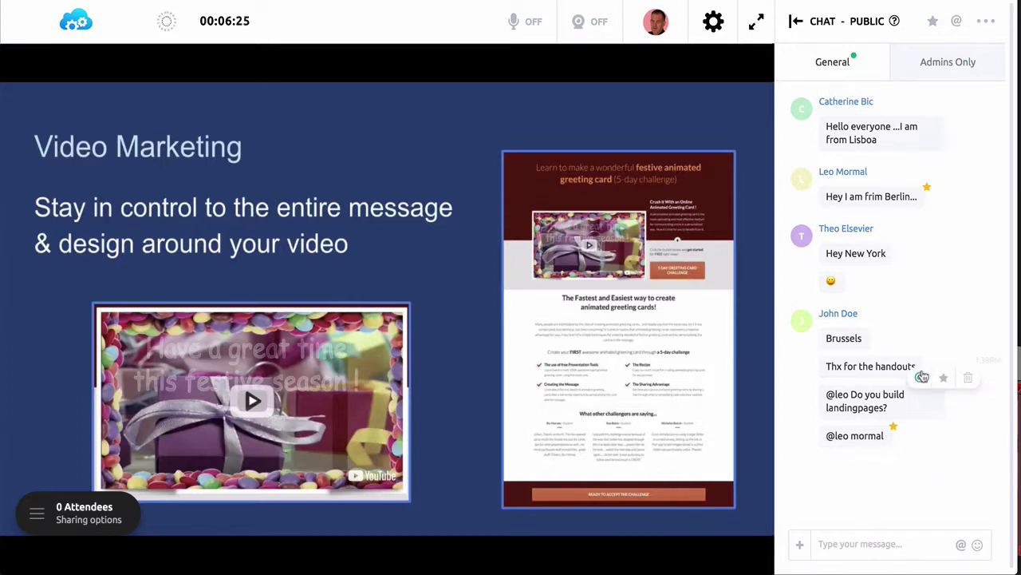
# Reply in the public chat to the attendee who gave thanks for the handouts with "Great to help you".
pyautogui.click(920, 378)
pyautogui.write('Great to')
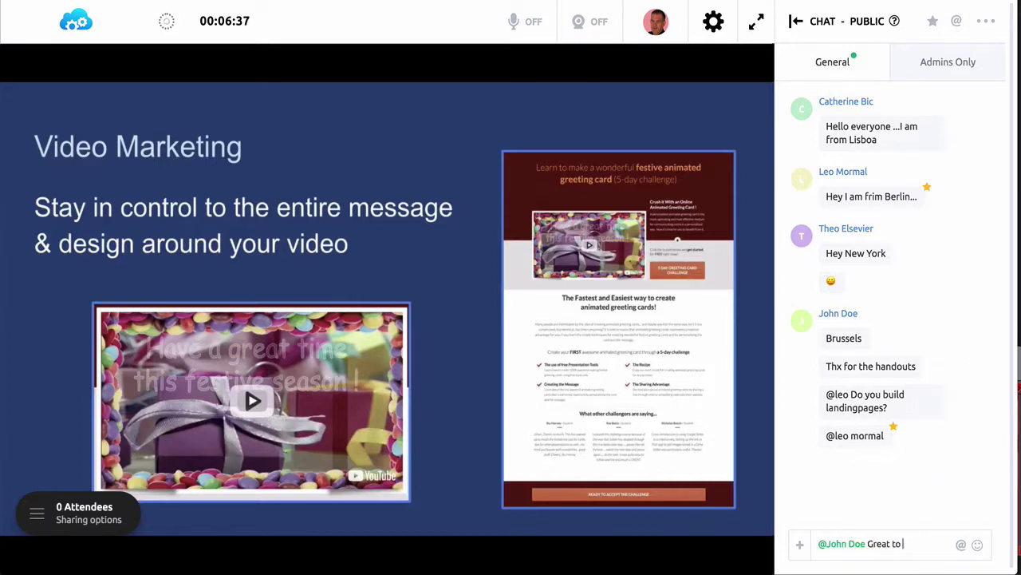
pyautogui.write(' help you')
pyautogui.press('Return')
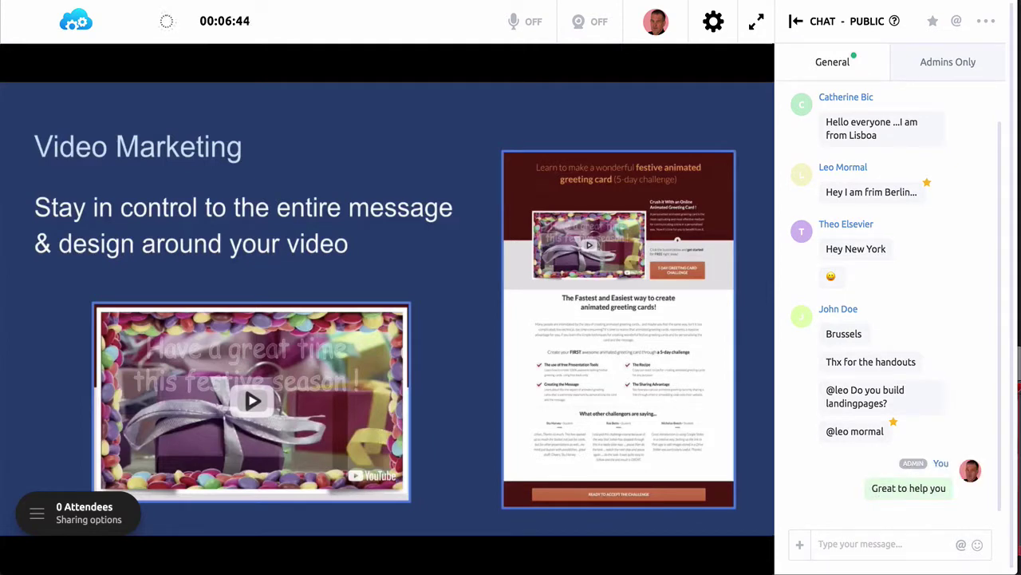
# Post the existing handout "The Incredible Potential of Landing Pages for Improving Online Marketing" in the public chat.
pyautogui.click(800, 544)
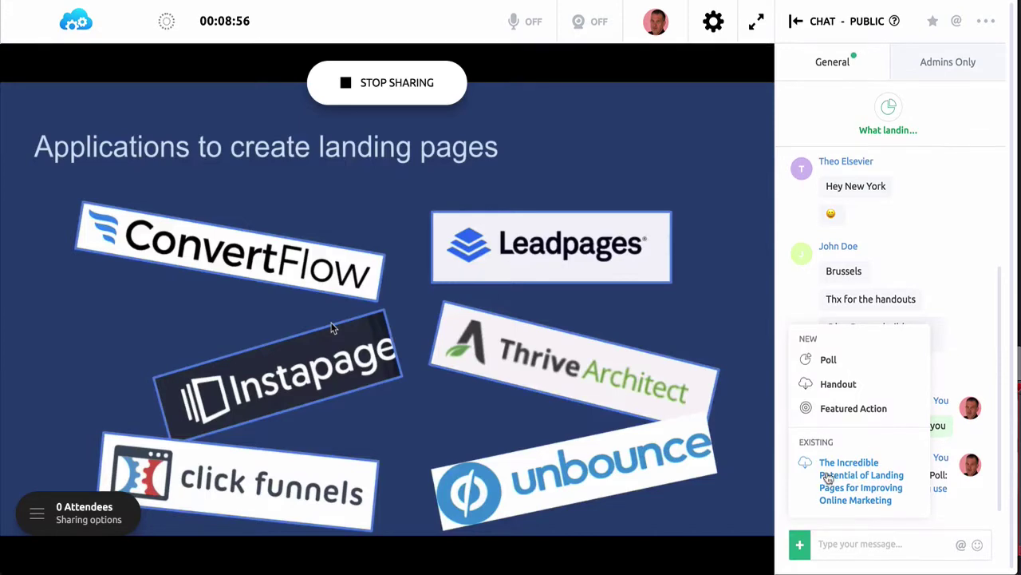
pyautogui.click(830, 478)
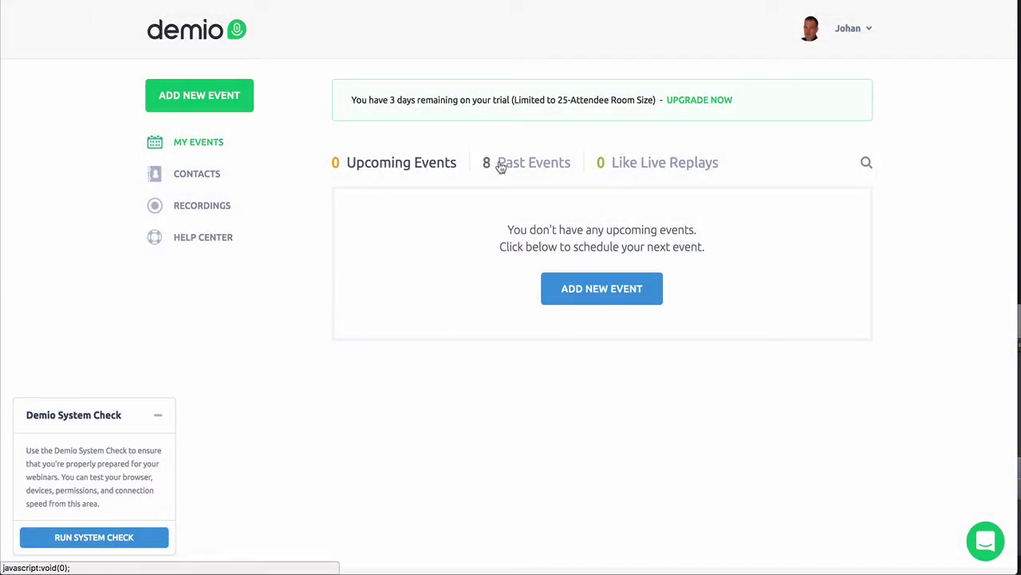
# Review the general, attendee and chat reports of the July 10th past event "The Incredible Potential of Landing Pages".
pyautogui.click(529, 167)
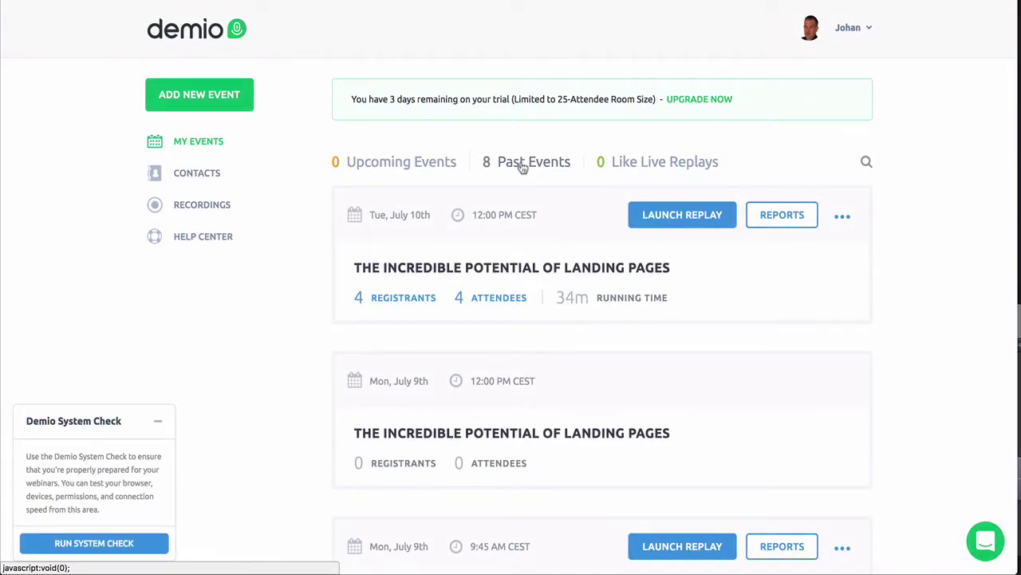
pyautogui.click(778, 222)
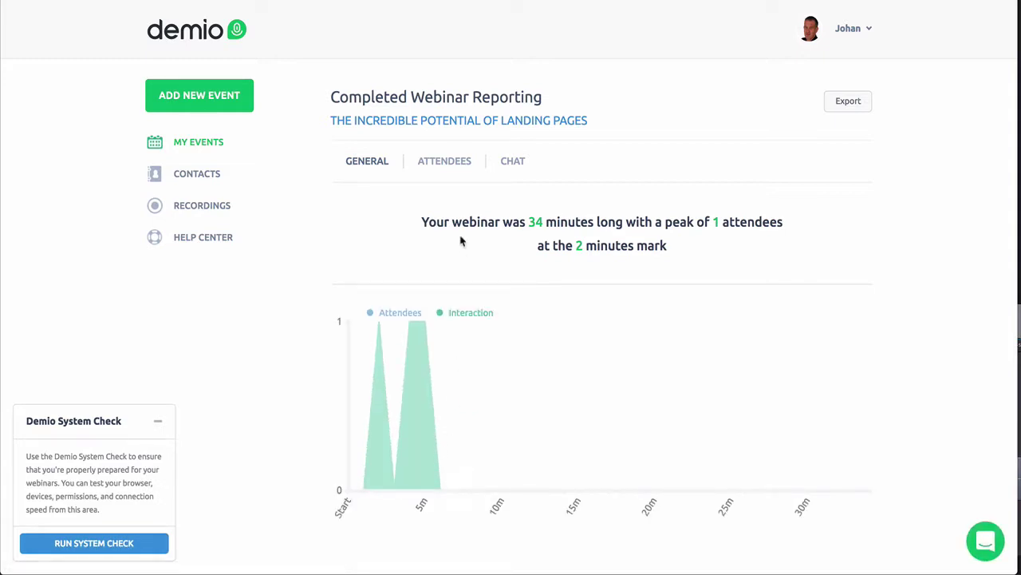
pyautogui.click(453, 164)
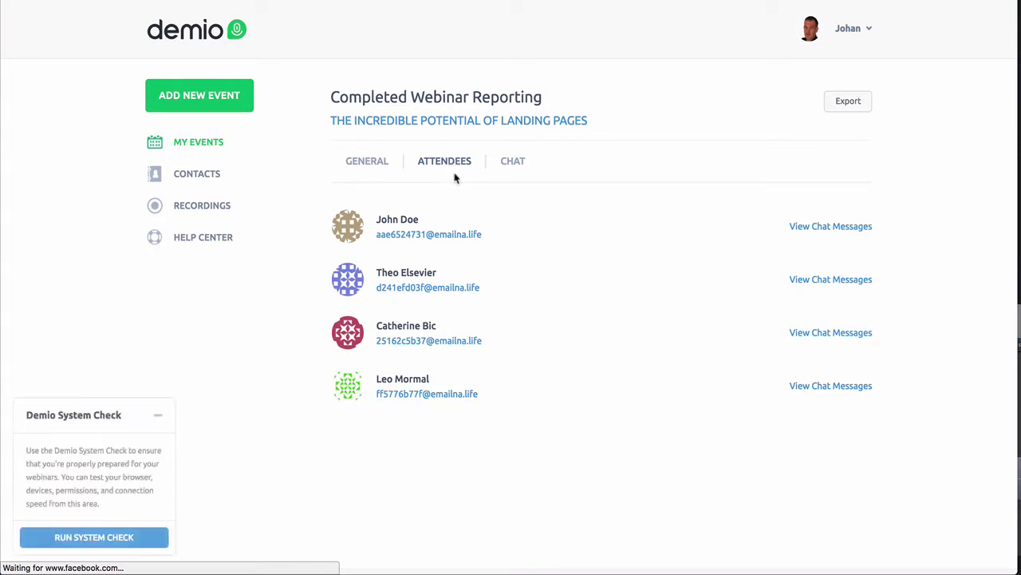
pyautogui.click(452, 164)
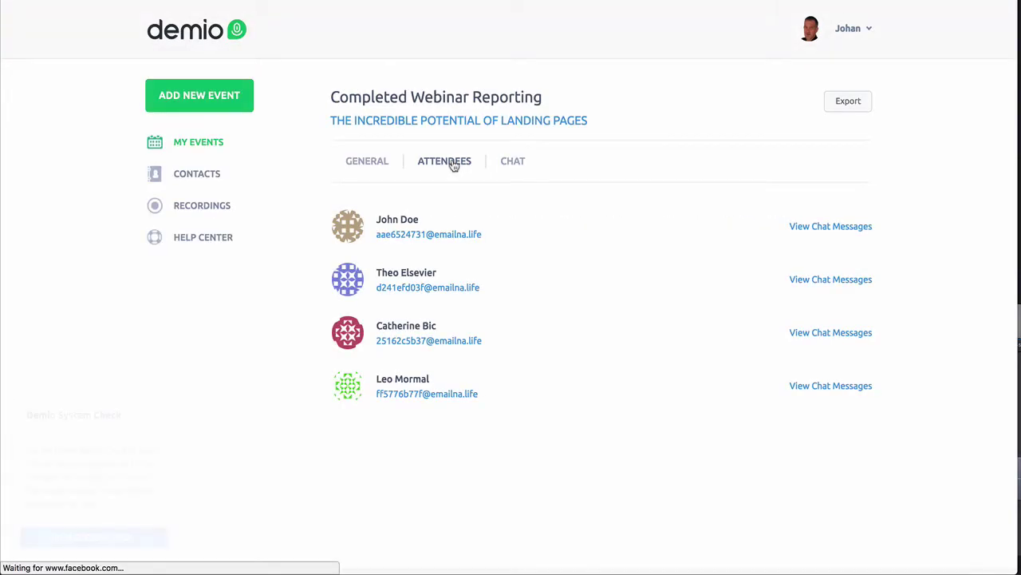
pyautogui.click(507, 163)
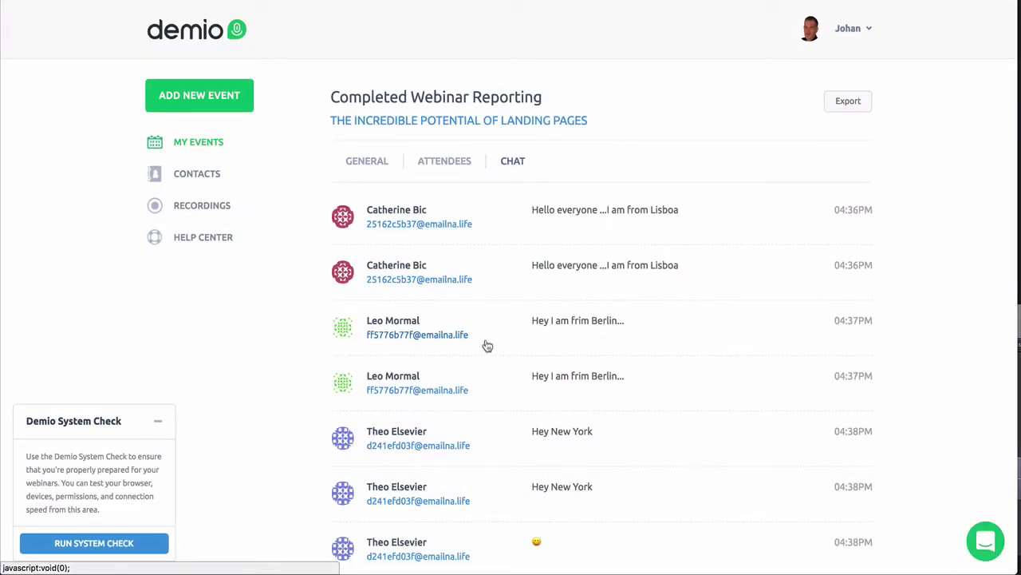
# Create a Like Live replay webinar from the July 10th past event "The Incredible Potential of Landing Pages".
pyautogui.click(200, 144)
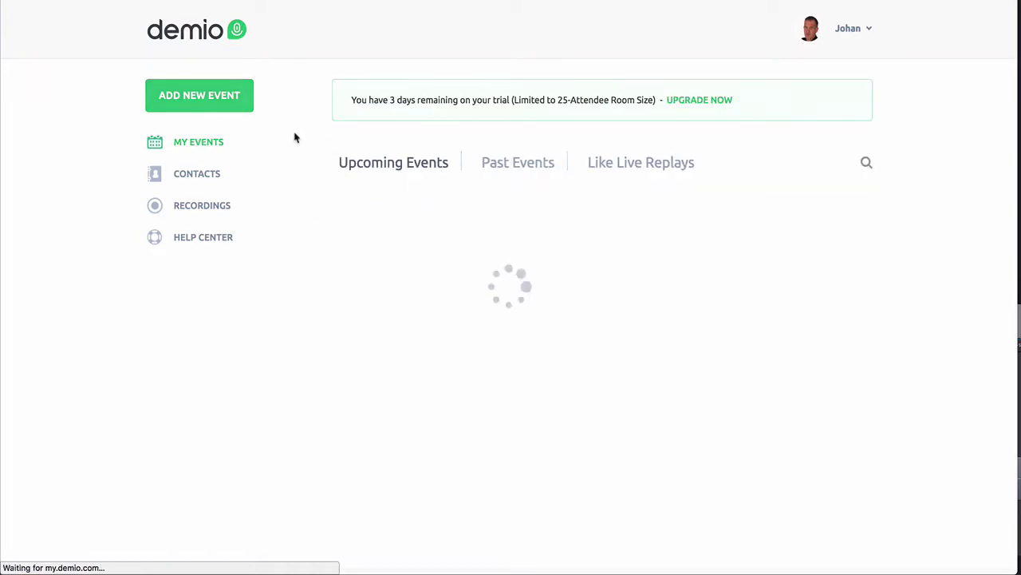
pyautogui.click(528, 167)
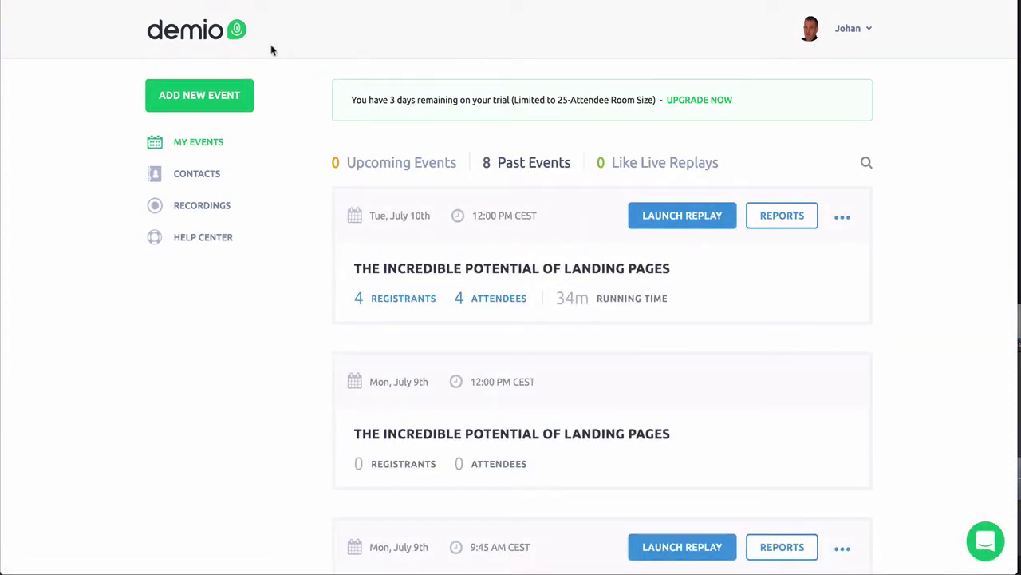
pyautogui.click(703, 217)
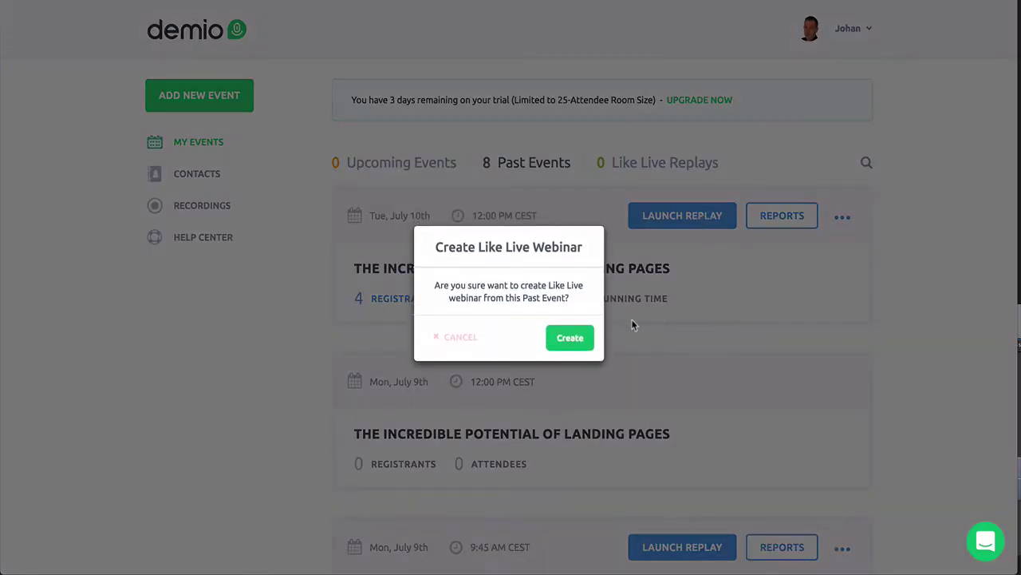
pyautogui.click(570, 338)
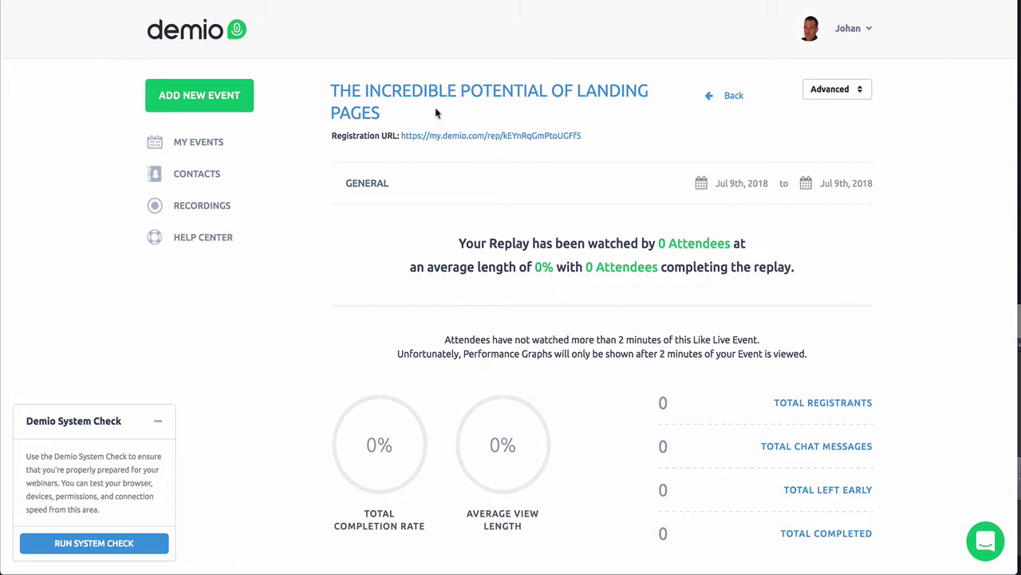
# Register the prefilled attendee for the Like Live replay, allowing event updates and marketing emails, and join the webinar room.
pyautogui.scroll(-5, 779, 336)
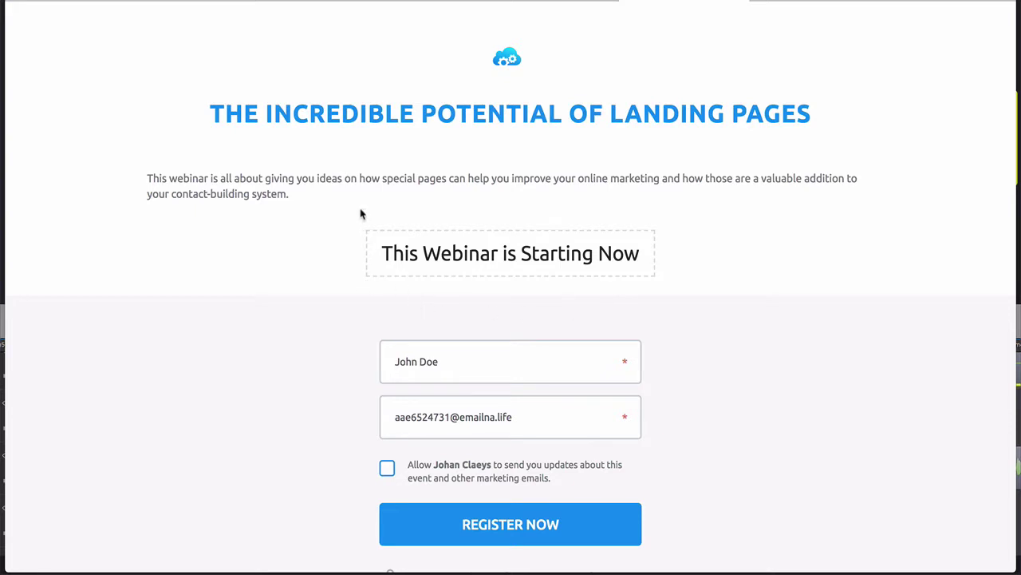
pyautogui.click(387, 469)
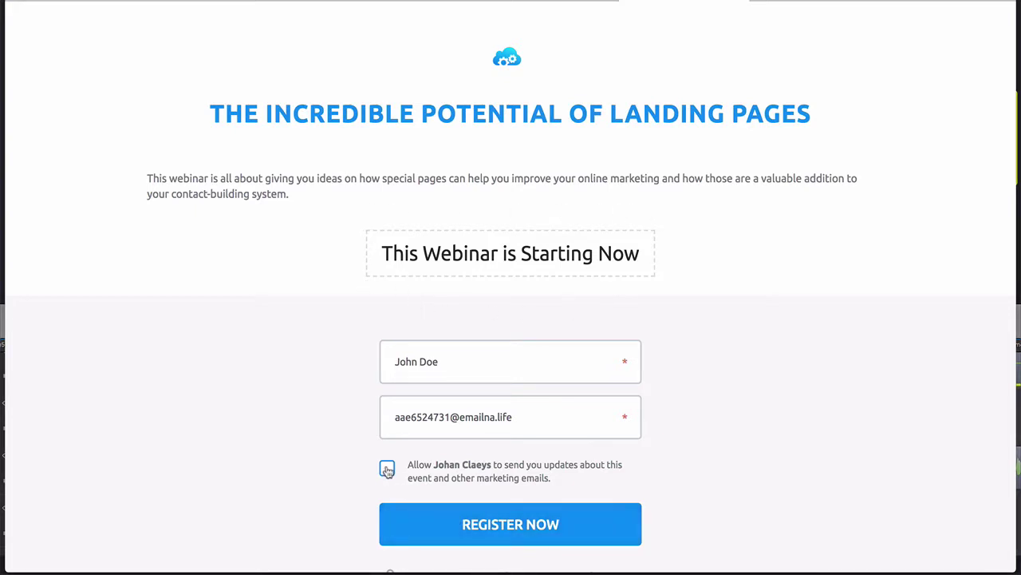
pyautogui.click(521, 523)
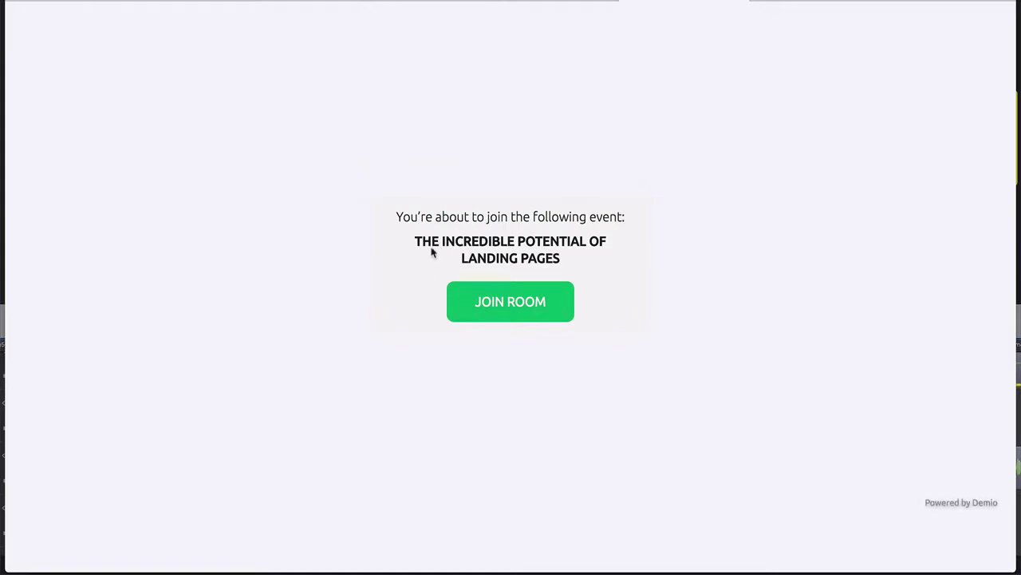
pyautogui.click(533, 305)
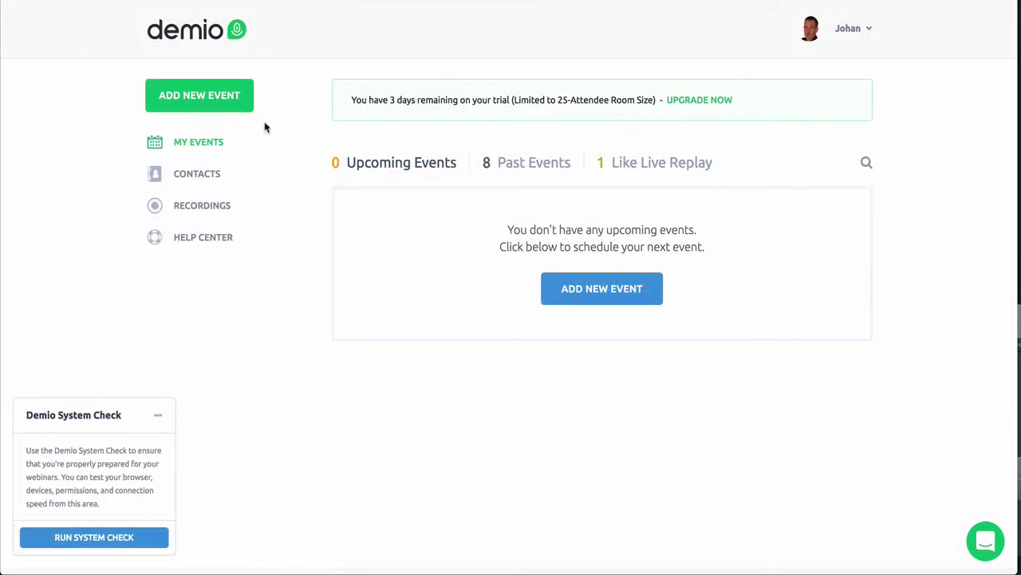
# Create a new event by copying the settings of the previous event "THE INCREDIBLE POTENTIAL OF LANDING PAGES", keeping the proposed title and schedule.
pyautogui.click(221, 101)
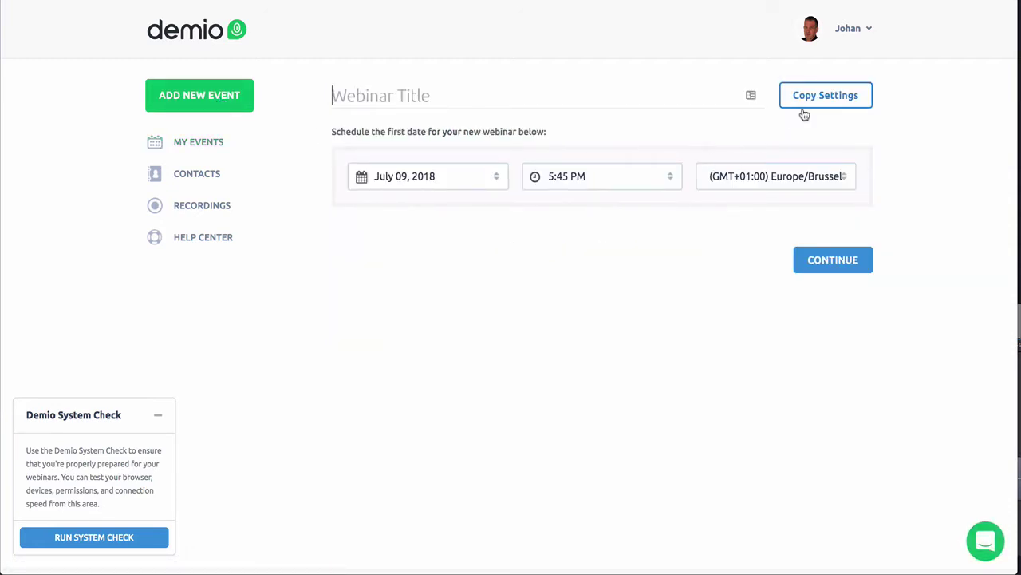
pyautogui.click(823, 106)
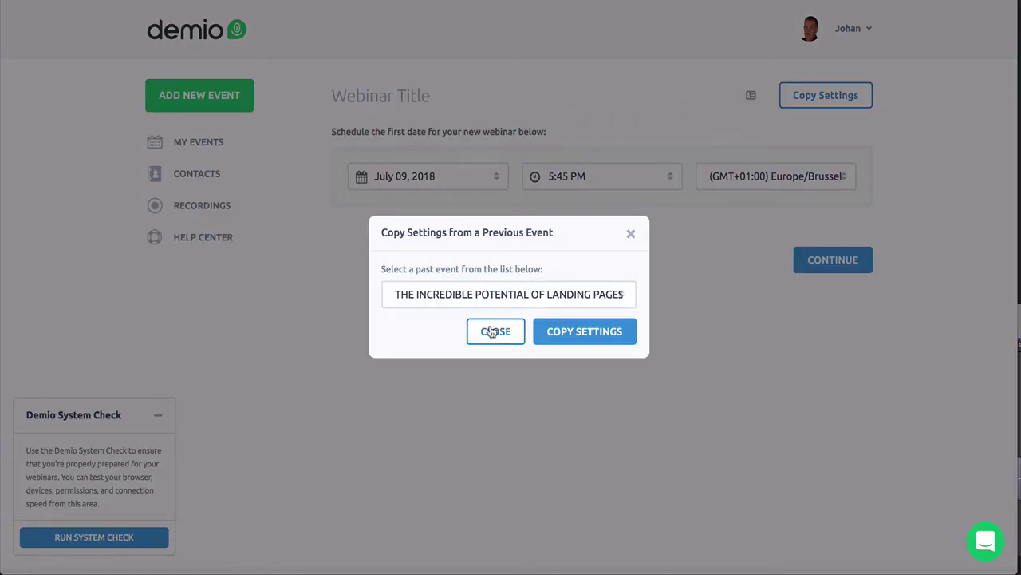
pyautogui.click(508, 295)
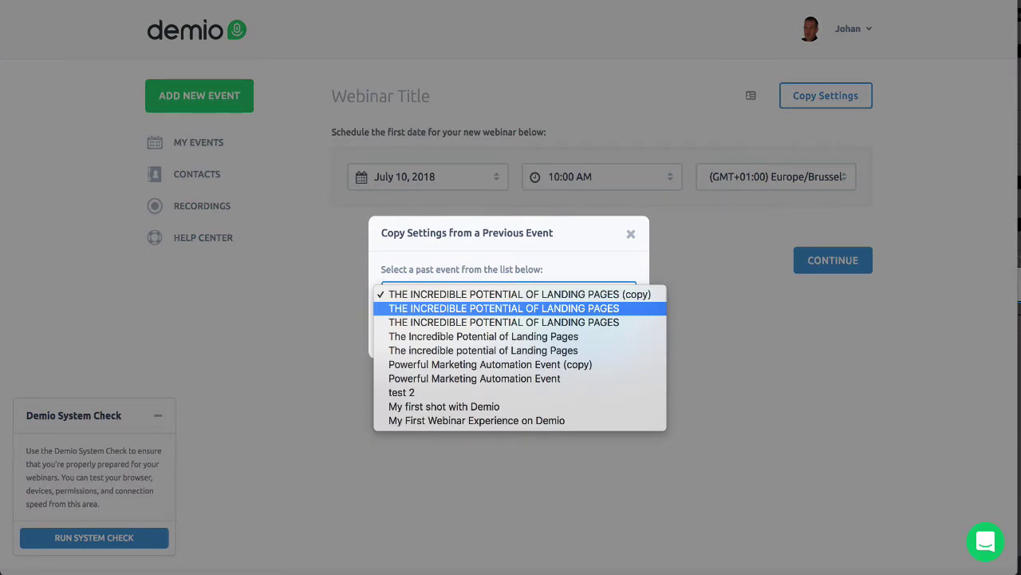
pyautogui.click(626, 307)
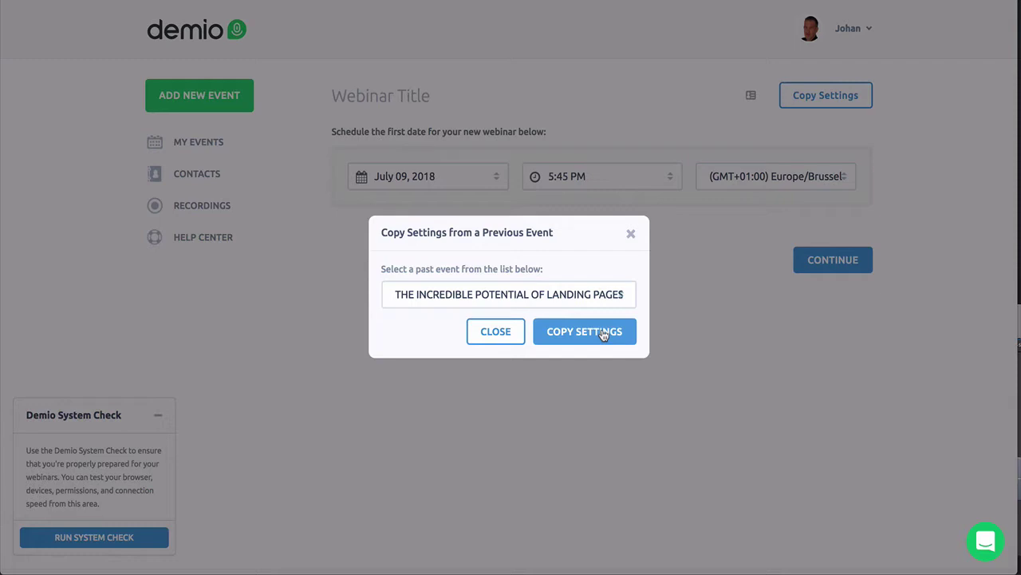
pyautogui.click(604, 334)
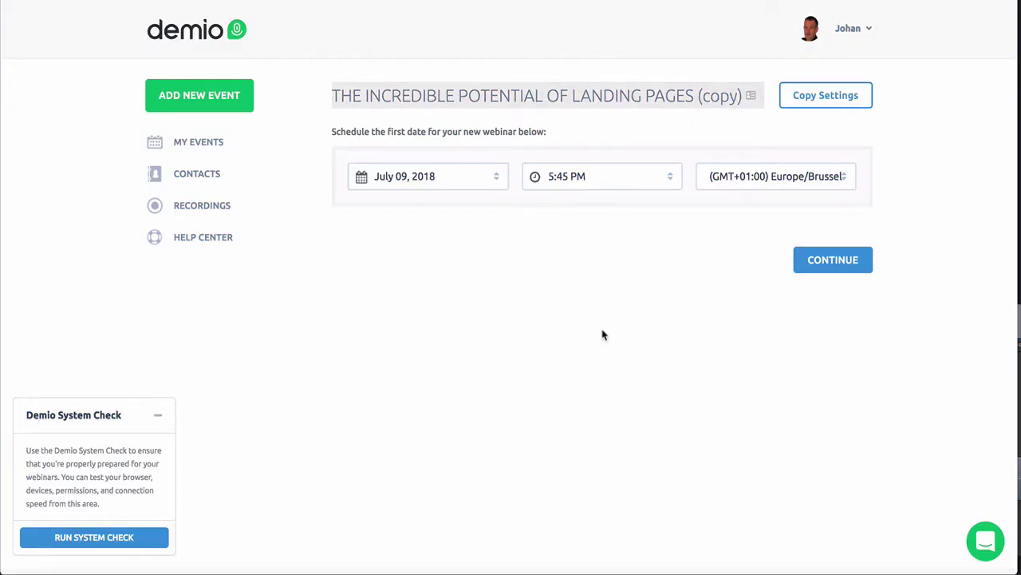
pyautogui.click(815, 262)
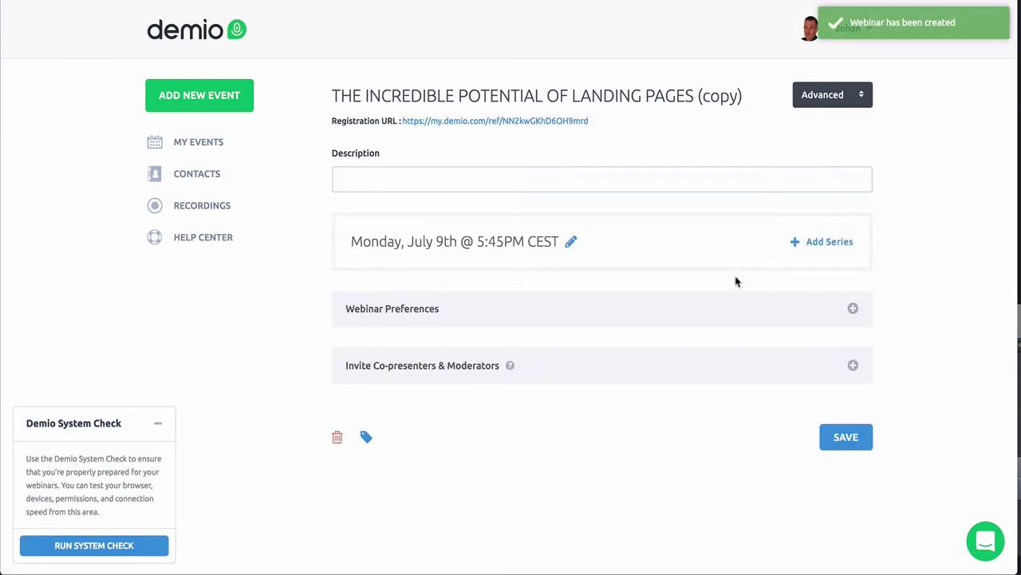
# Add a series to the copied webinar and set its registration mode to Registrants Stay Registered.
pyautogui.click(818, 242)
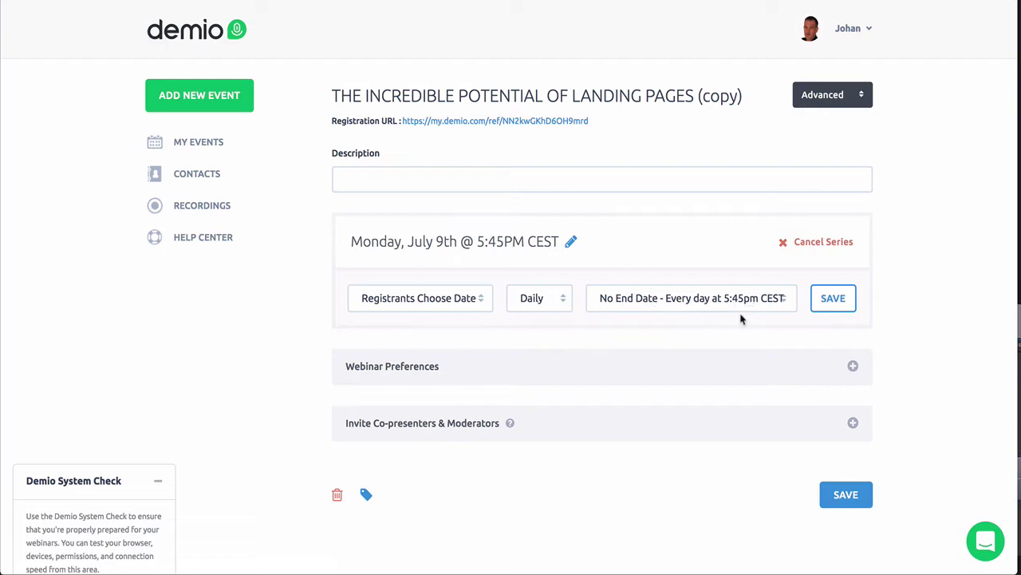
pyautogui.click(461, 305)
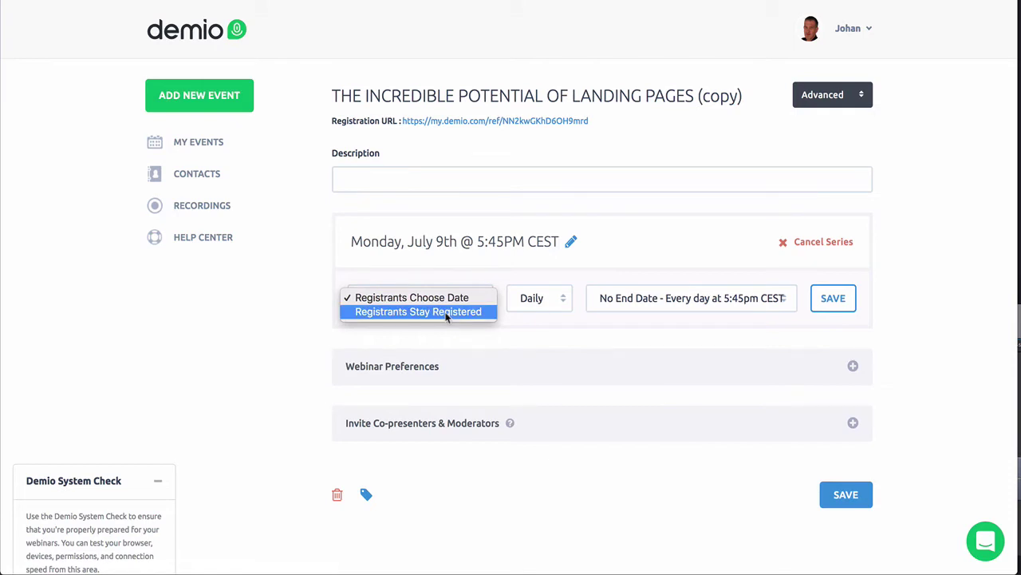
pyautogui.click(446, 312)
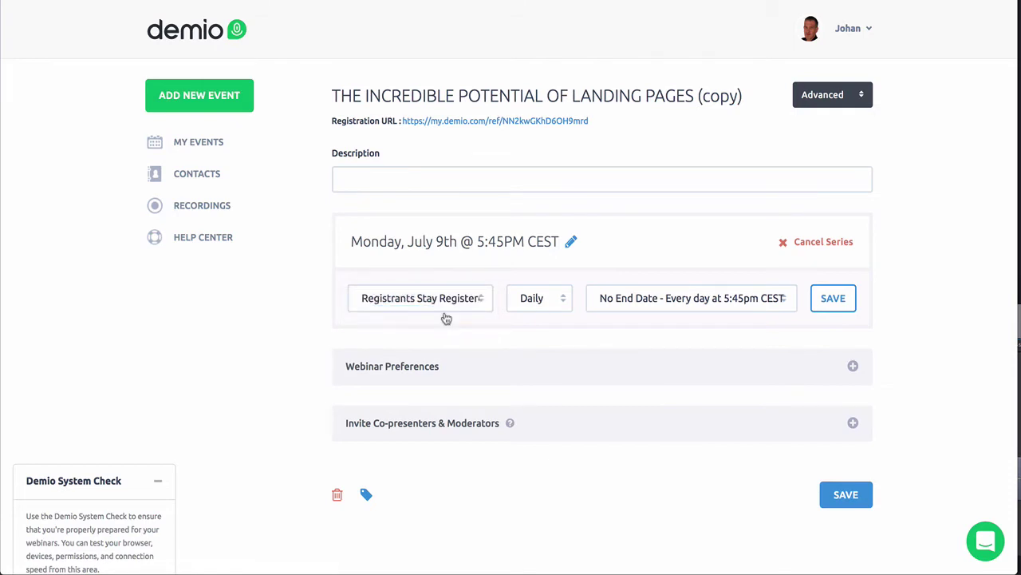